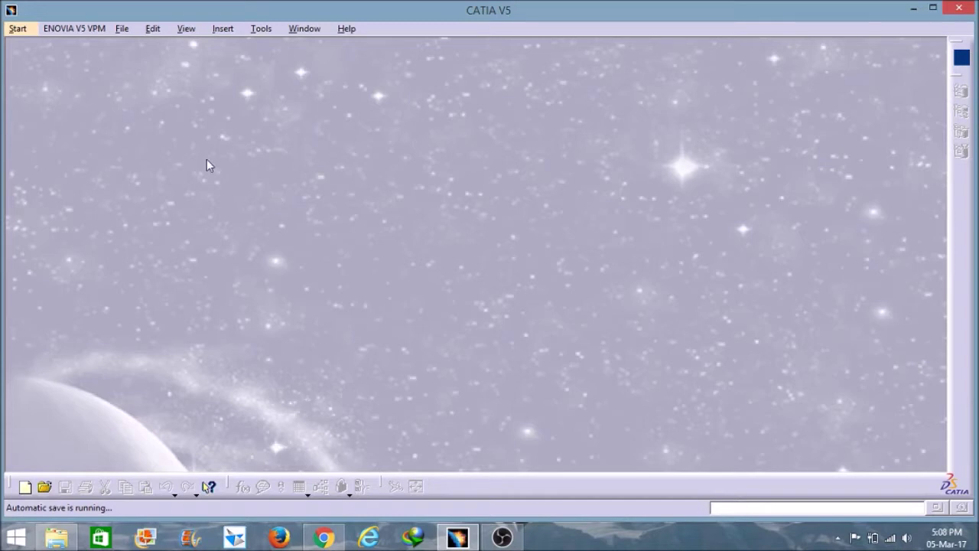
- From the Start menu, bring up the Mechanical Design workbench submenu
left_click(17, 28)
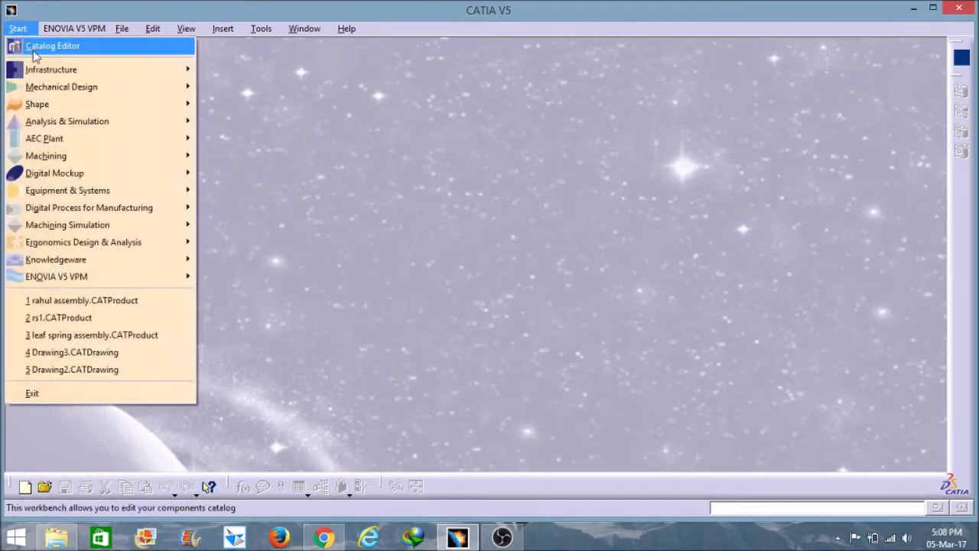
mouse_move(50, 88)
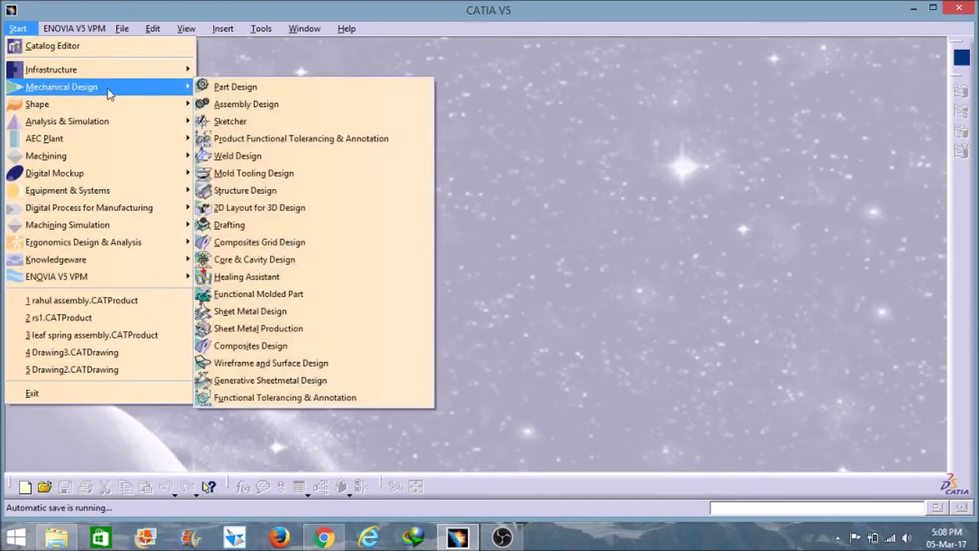
- Create Part1 in Part Design, move the sketch-based toolbar aside, and start a new sketch
left_click(224, 89)
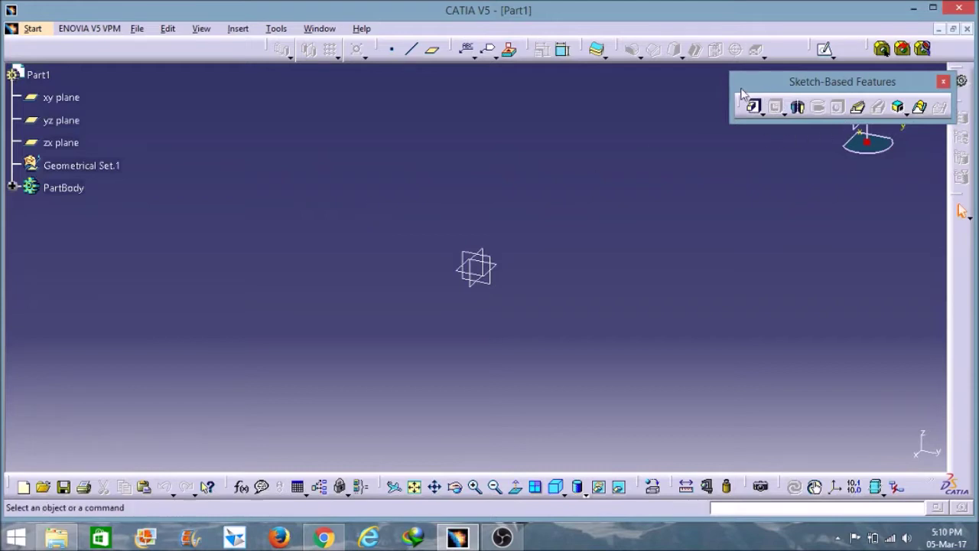
mouse_move(740, 94)
left_mouse_down()
mouse_move(240, 76)
mouse_move(22, 35)
mouse_move(23, 43)
left_mouse_up()
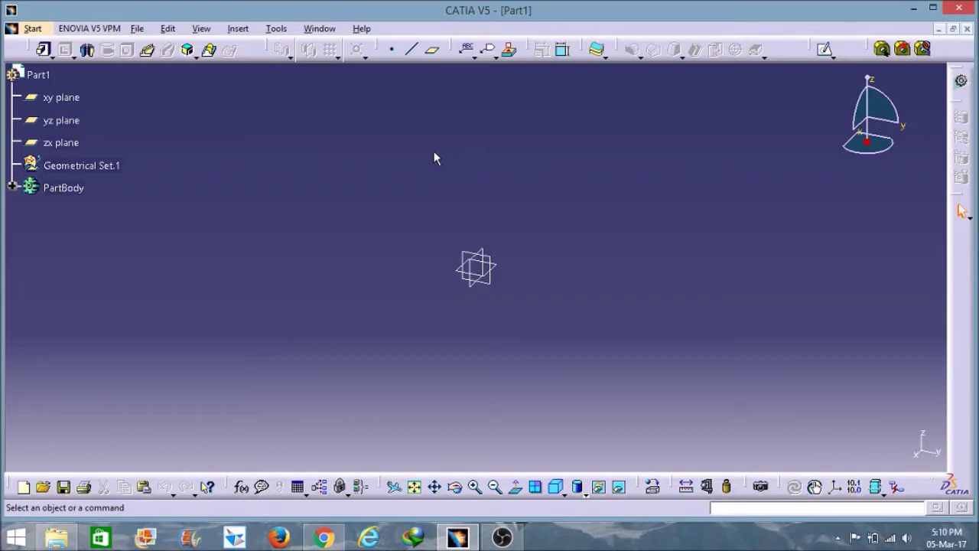
left_click(824, 50)
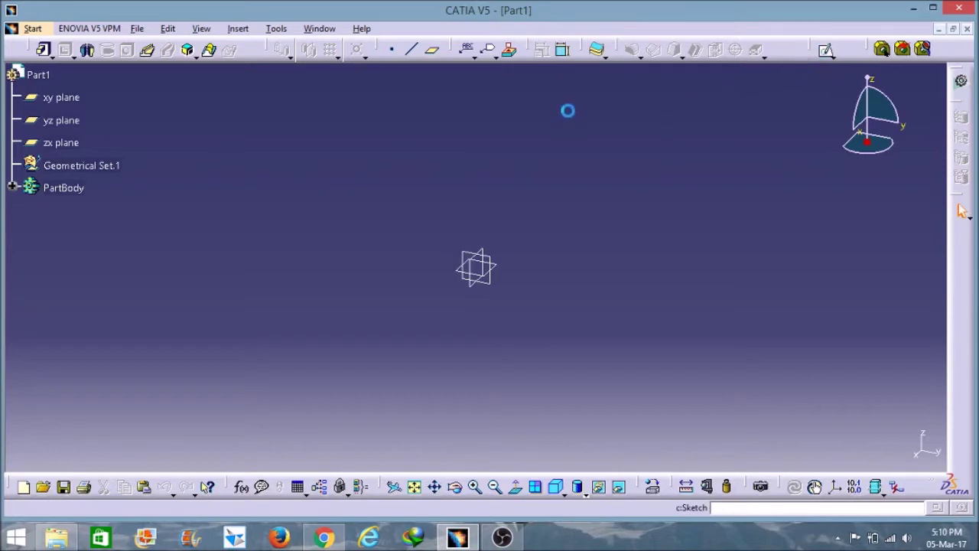
- Sketch on the yz plane, dock the Operation toolbar at the top, and float the Profile toolbar
left_click(69, 124)
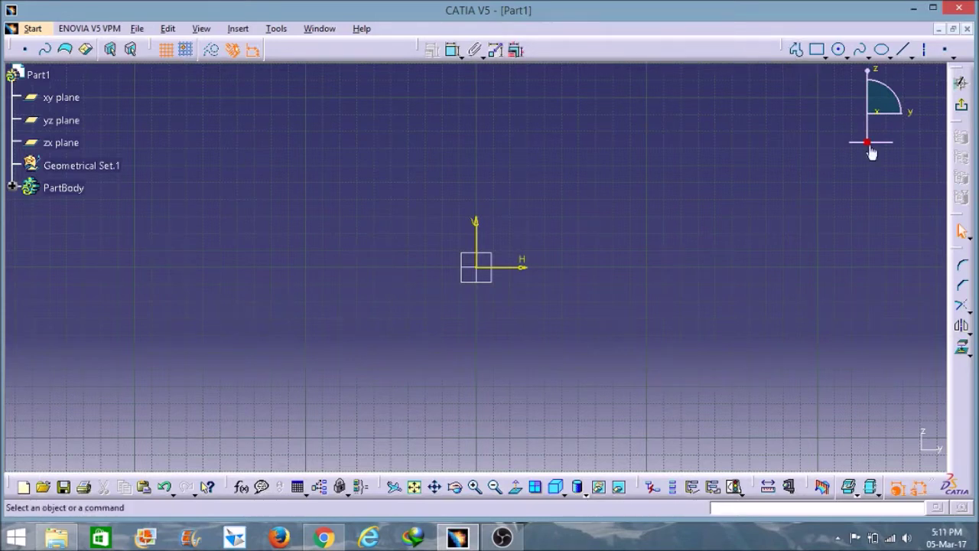
left_click_drag(955, 252, 563, 48)
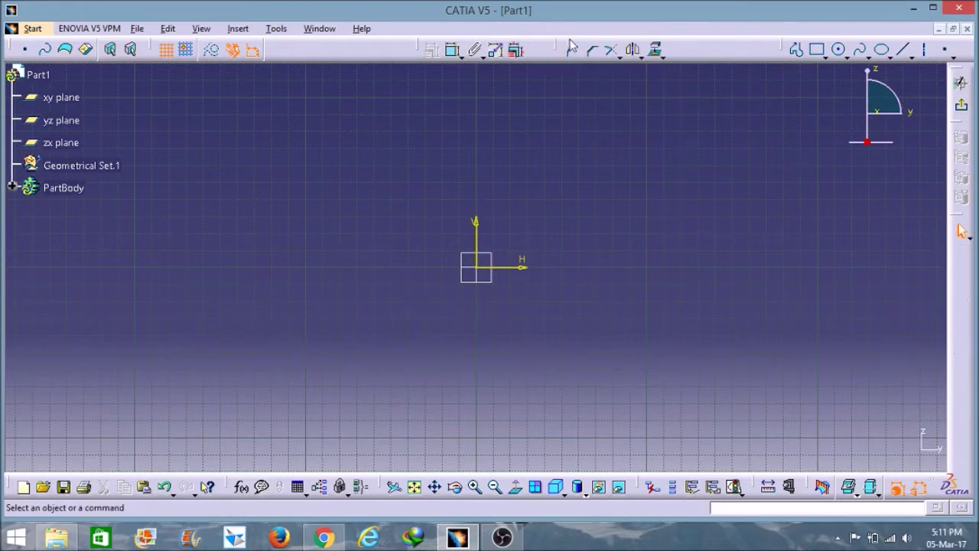
left_click_drag(779, 51, 656, 97)
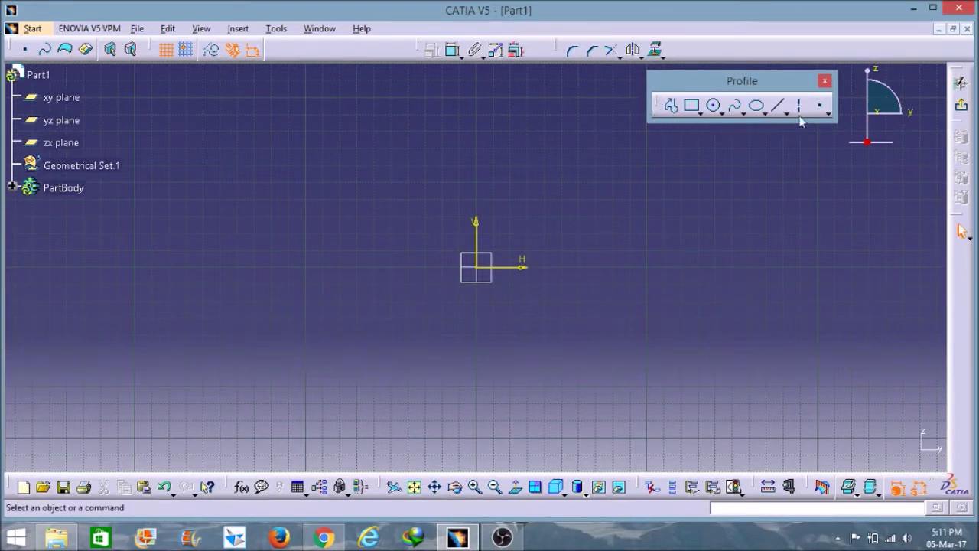
- Draw six connected straight line segments with the Profile tool
left_click(672, 108)
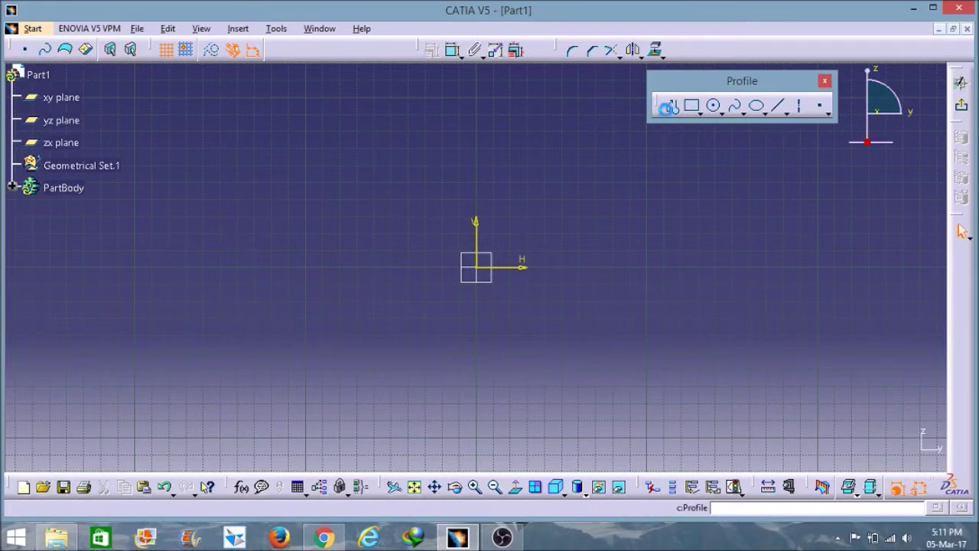
left_click(433, 146)
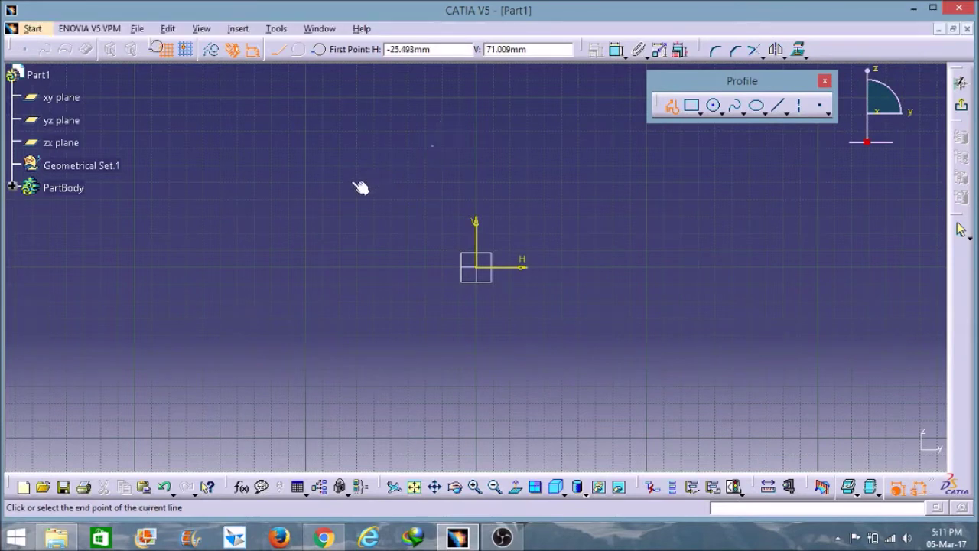
left_click(351, 180)
left_click(372, 212)
left_click(450, 201)
left_click(516, 169)
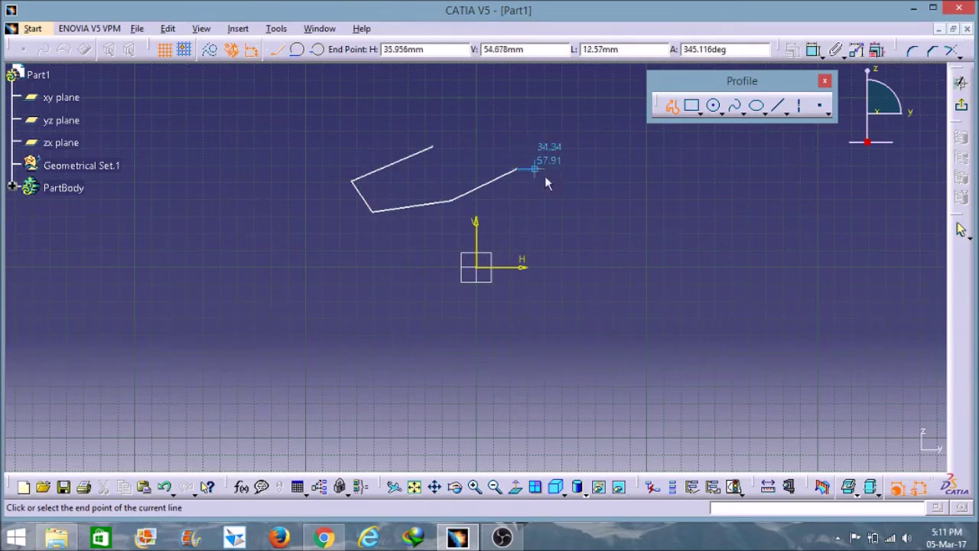
left_click(707, 189)
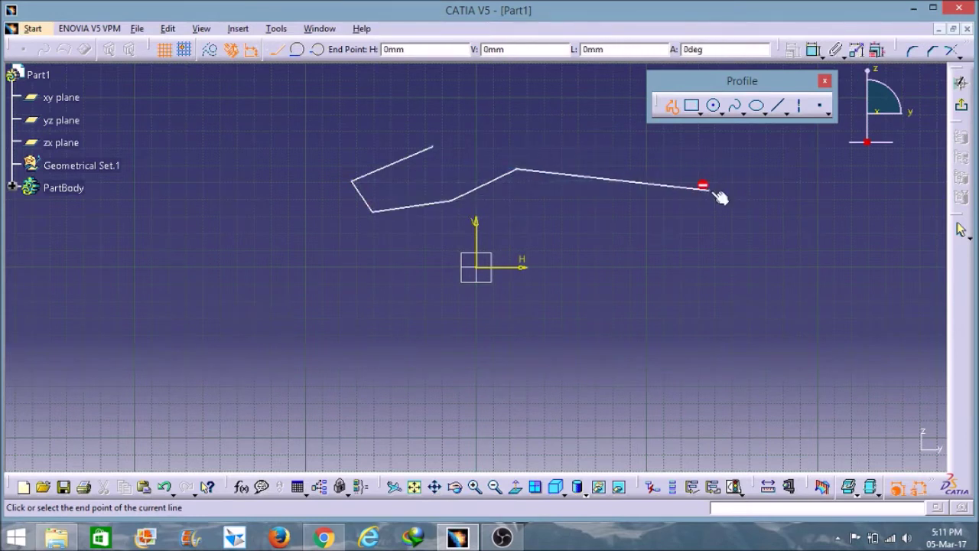
left_click(655, 223)
- End the profile with a tangent arc below the lines, then box-select all the geometry
left_click_drag(663, 229, 666, 260)
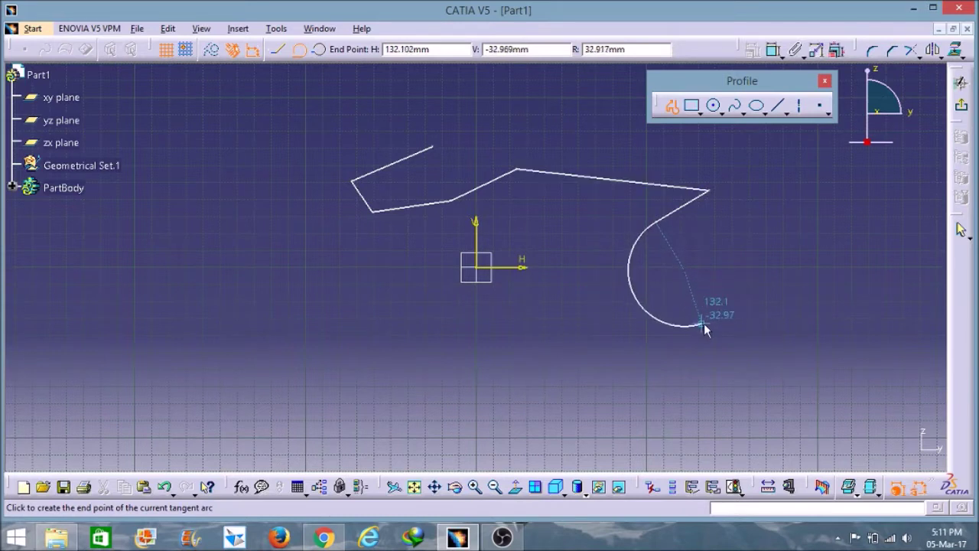
left_click(745, 302)
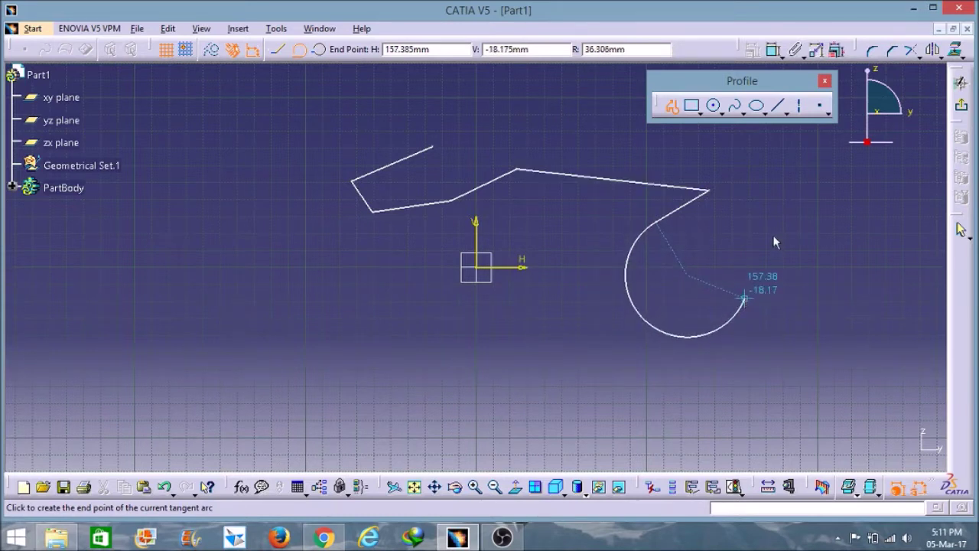
left_click(672, 108)
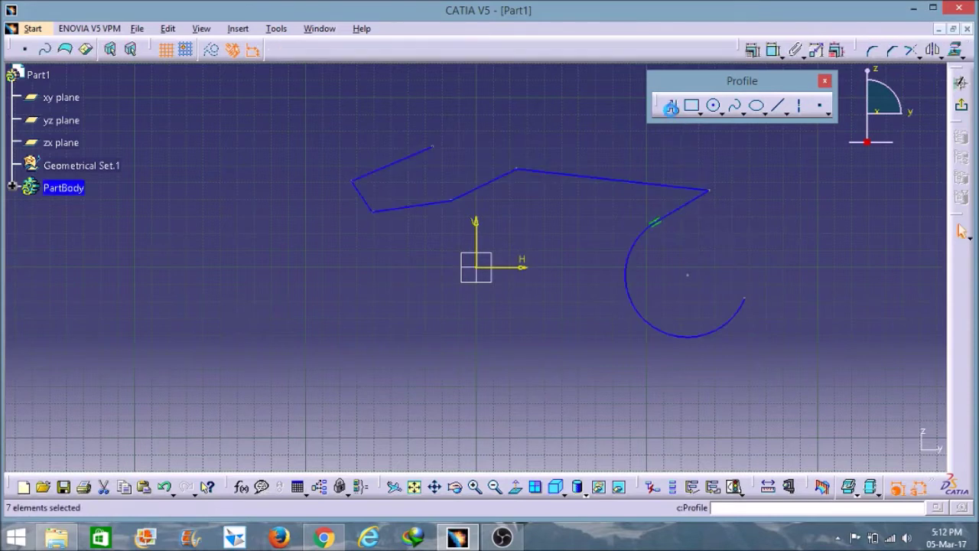
left_click(260, 123)
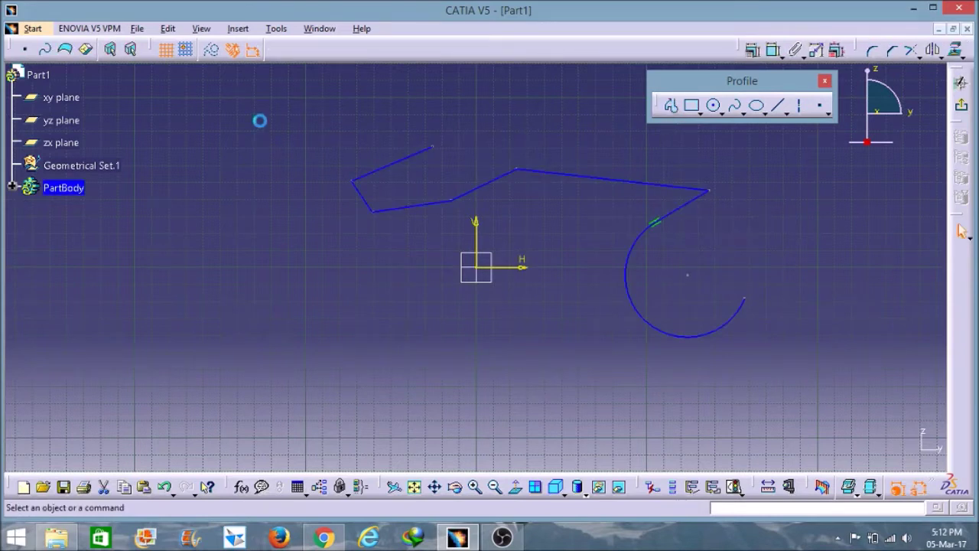
mouse_move(271, 115)
left_mouse_down()
mouse_move(422, 221)
mouse_move(619, 320)
mouse_move(772, 376)
left_mouse_up()
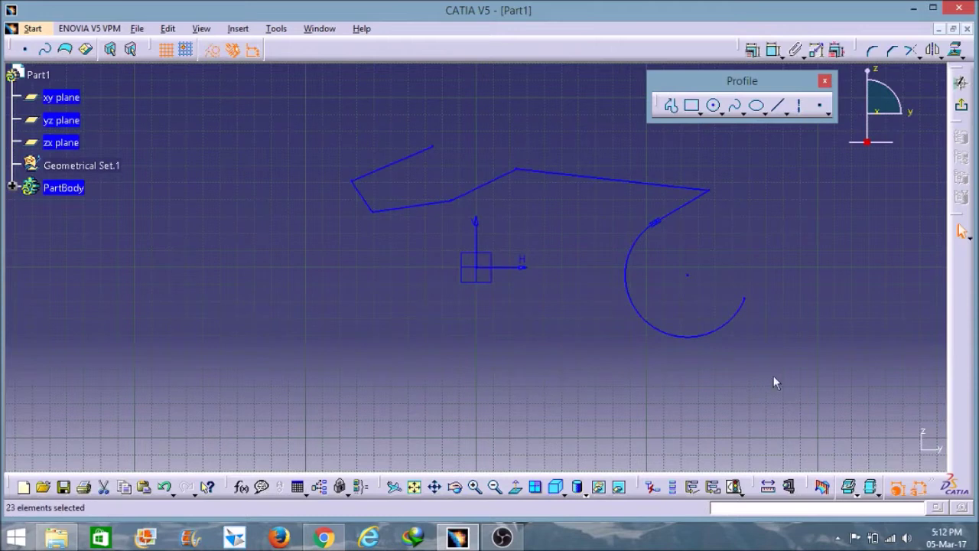
- Delete the profile and draw a two-point rectangle with its left side on the V axis
key("Delete")
left_click(692, 105)
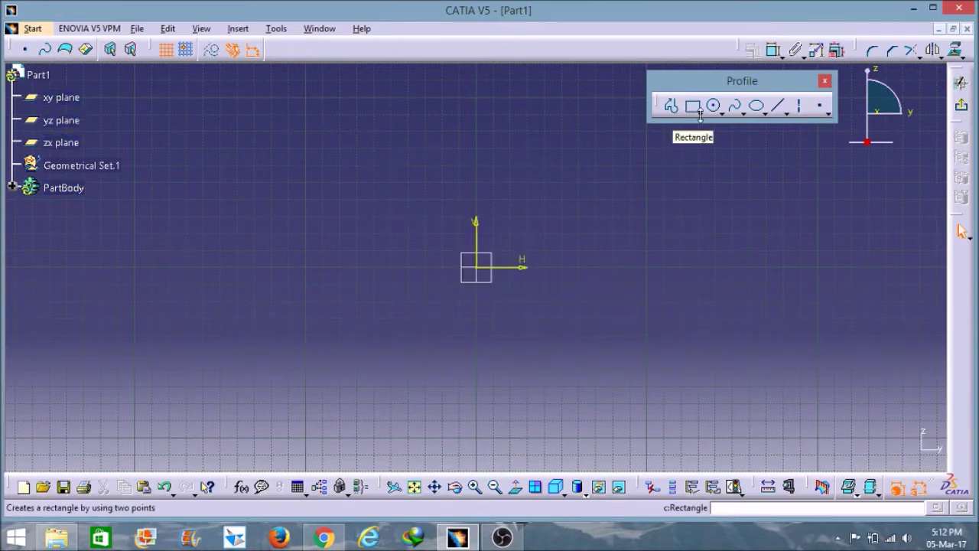
left_click(700, 113)
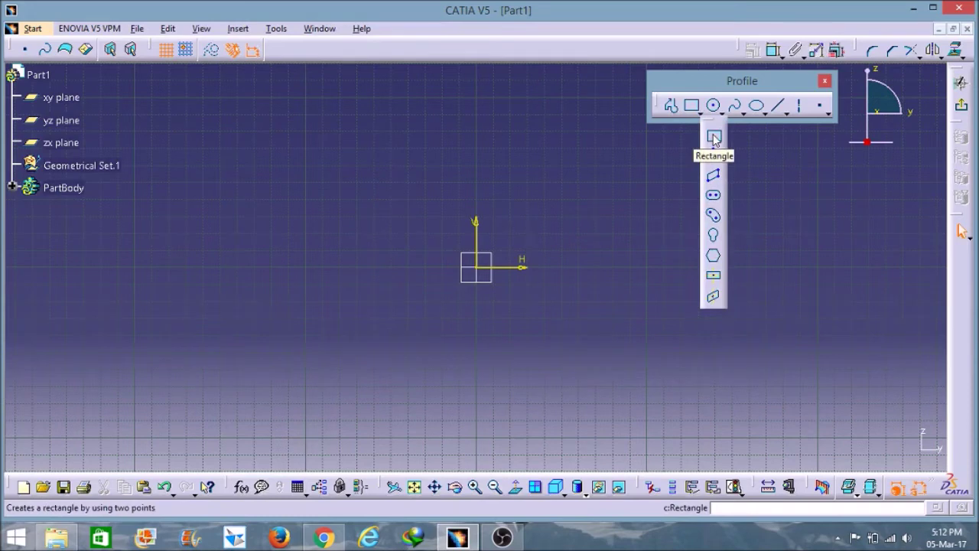
left_click(713, 138)
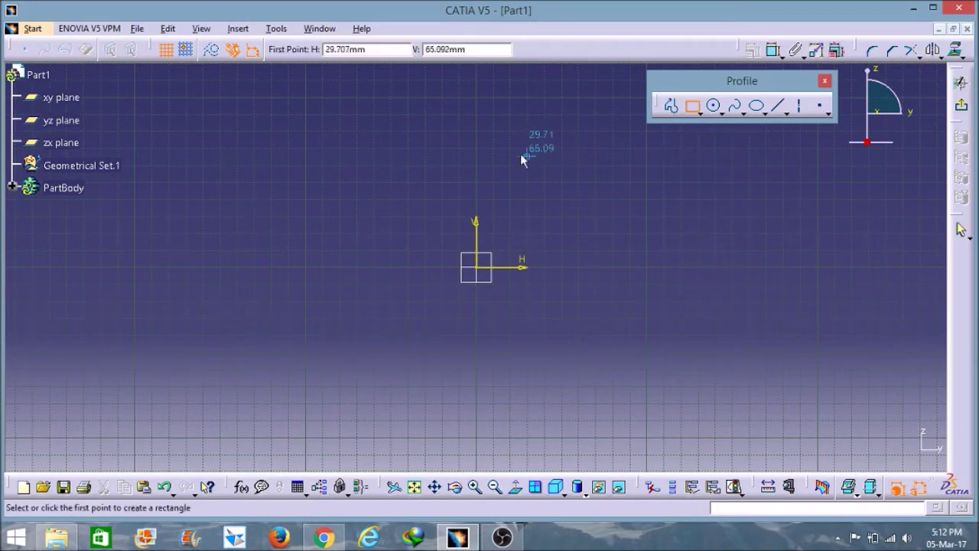
left_click(479, 136)
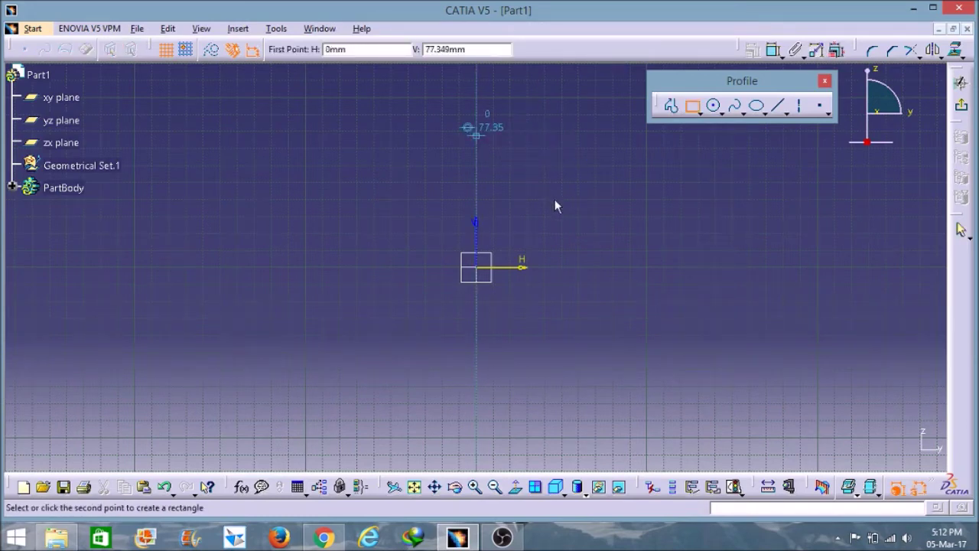
left_click(632, 242)
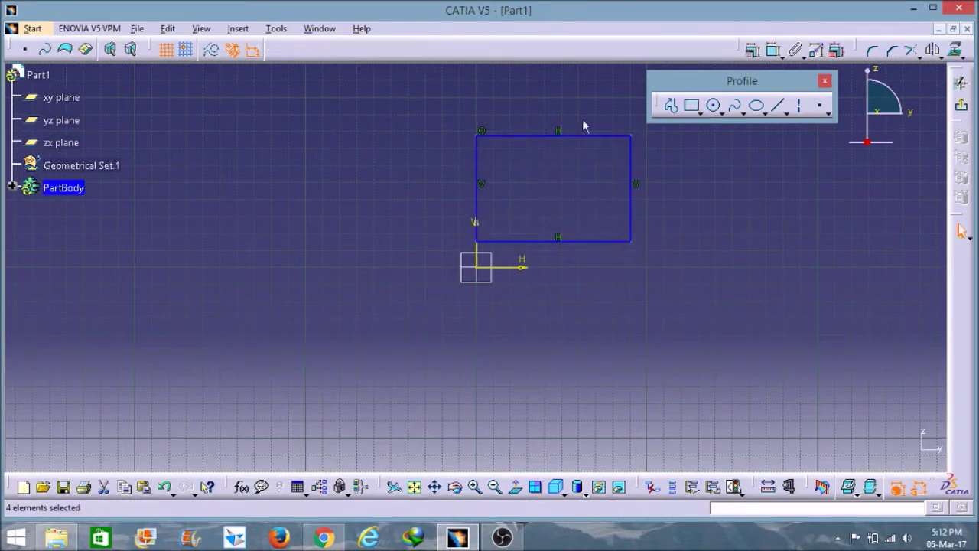
left_click(692, 107)
left_click(378, 50)
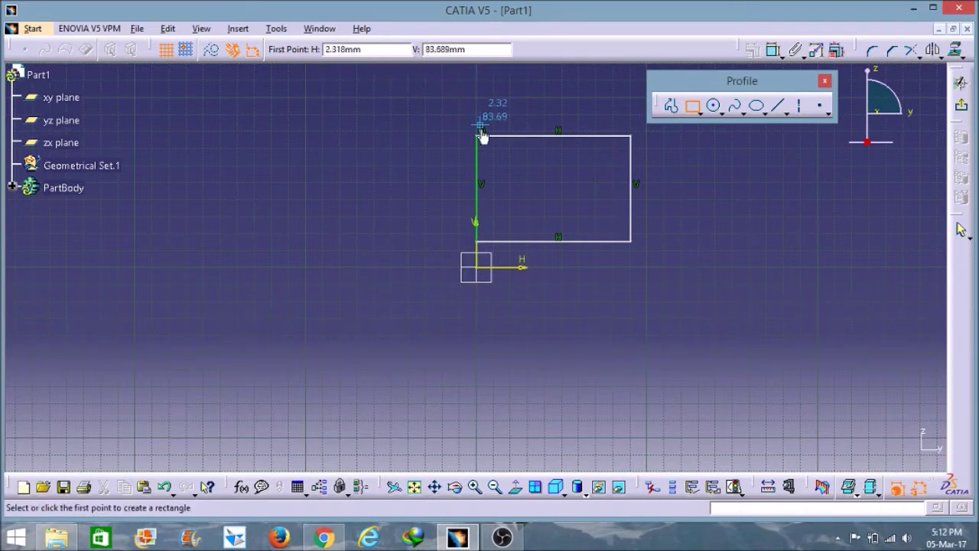
- Draw a tilted oriented rectangle left of the V axis using three corners
left_click(696, 109)
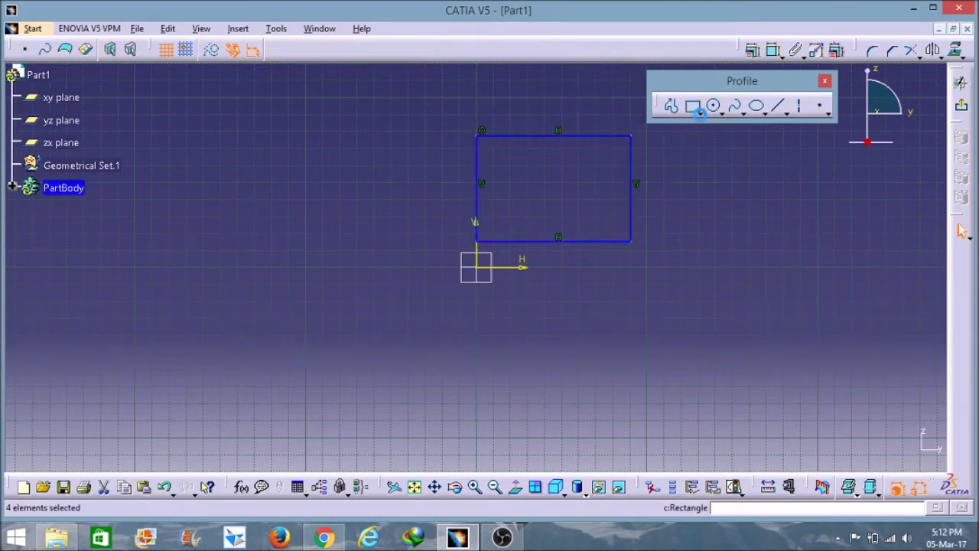
left_click(699, 112)
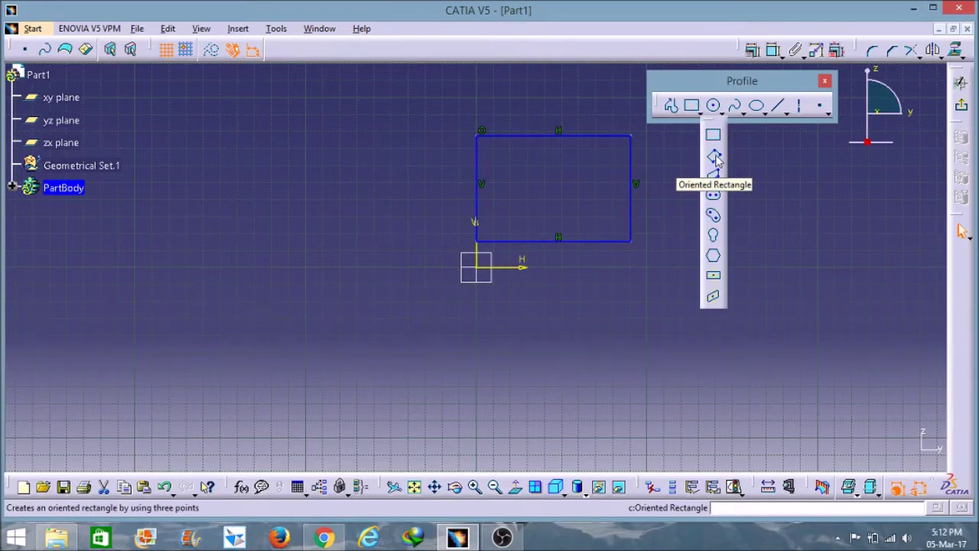
left_click(714, 157)
left_click(229, 125)
left_click(344, 153)
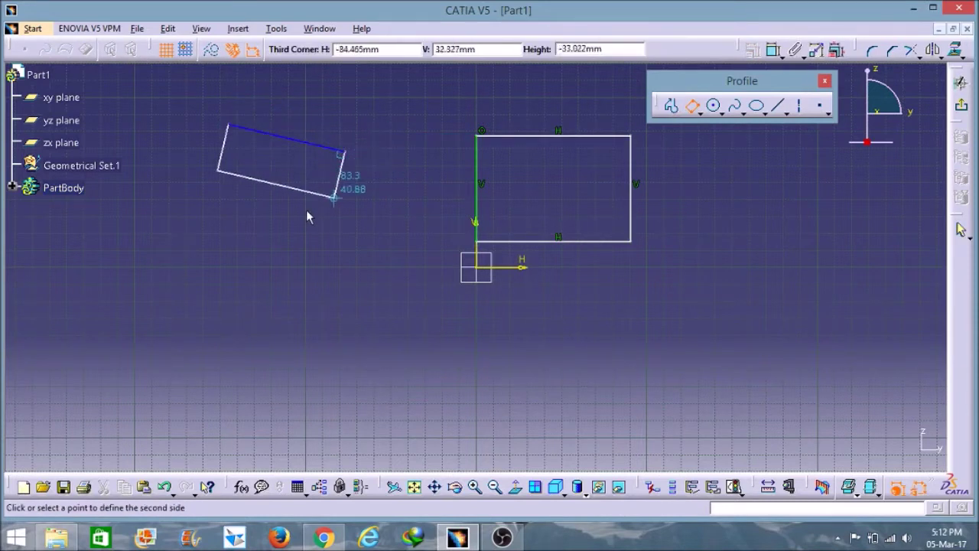
left_click(344, 257)
- Draw a three-point parallelogram to the right of the first rectangle
left_click(693, 108)
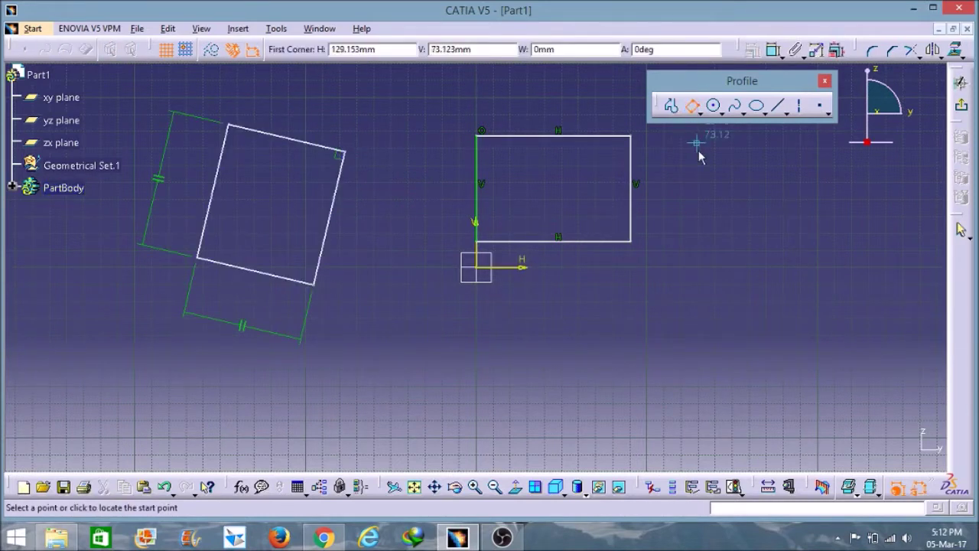
left_click(698, 112)
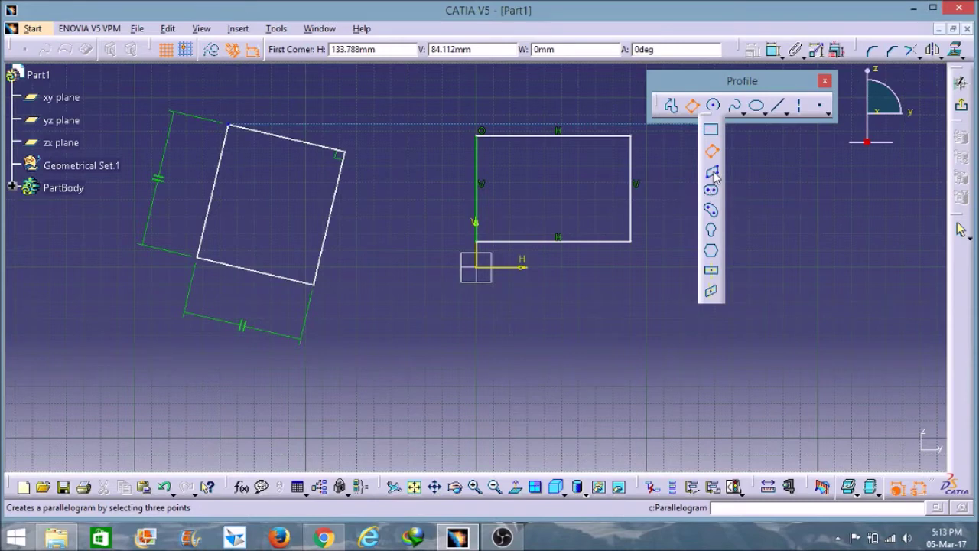
left_click(714, 175)
left_click(702, 178)
left_click(796, 201)
left_click(753, 303)
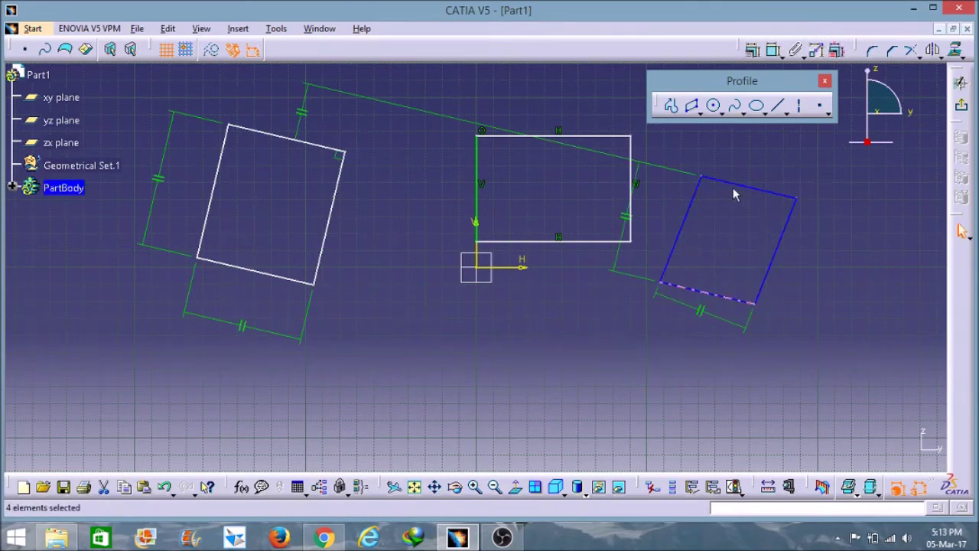
left_click(699, 113)
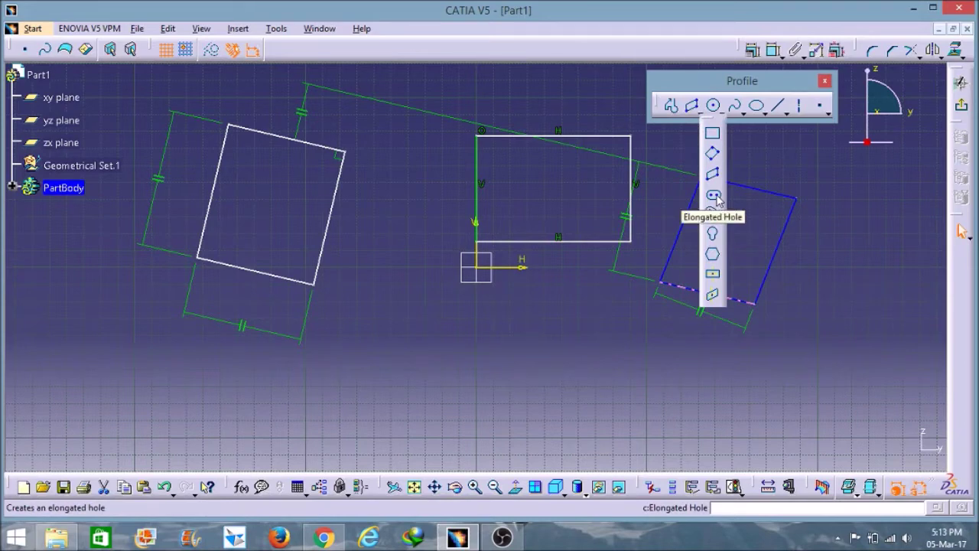
- Draw a straight Elongated Hole slot below the origin
left_click(712, 196)
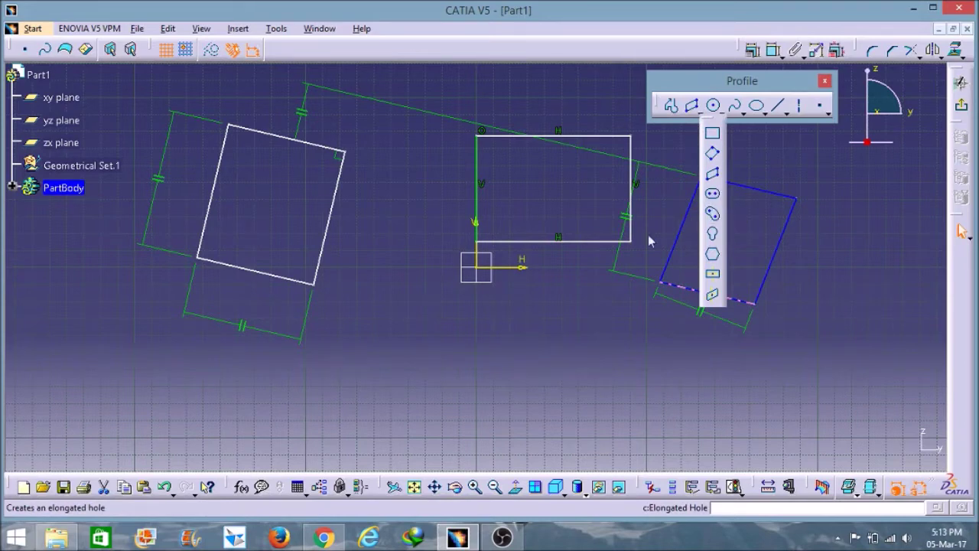
left_click(330, 401)
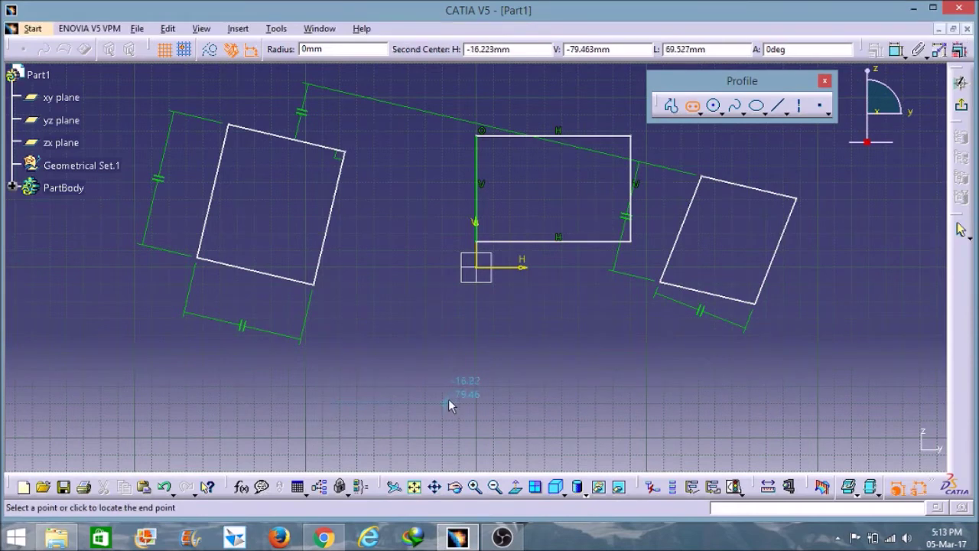
left_click(449, 397)
left_click(485, 405)
- Draw a Cylindrical Elongated Hole curved slot to the right of the straight slot
left_click(699, 112)
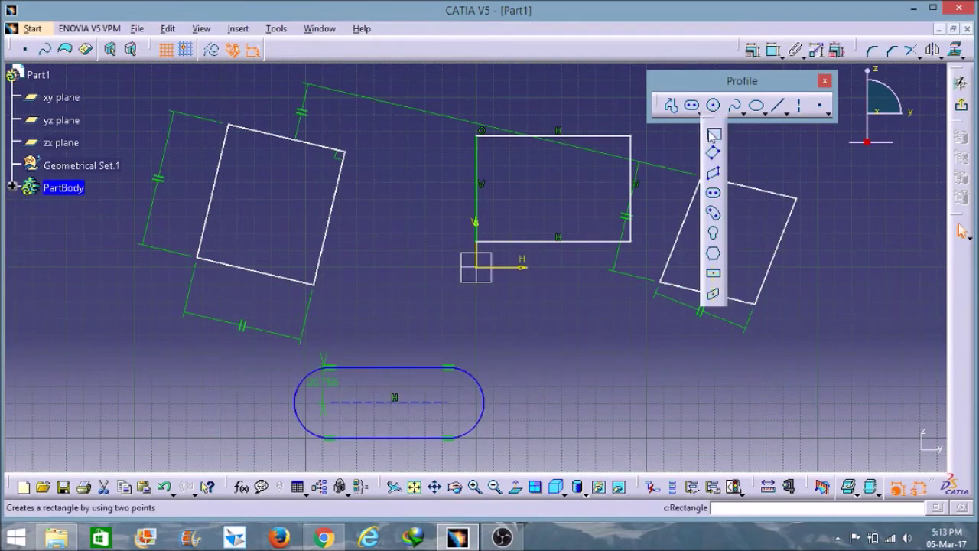
left_click(714, 215)
left_click(583, 395)
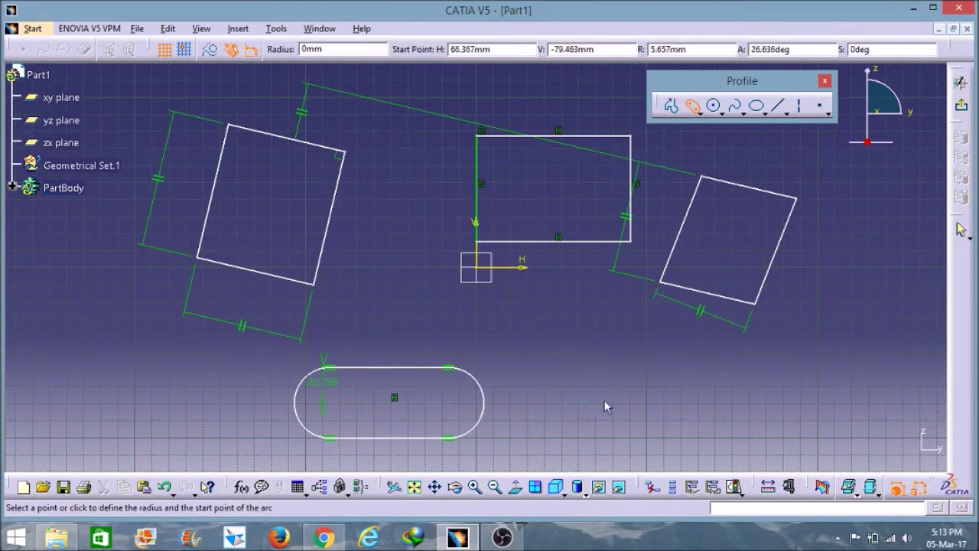
left_click(668, 391)
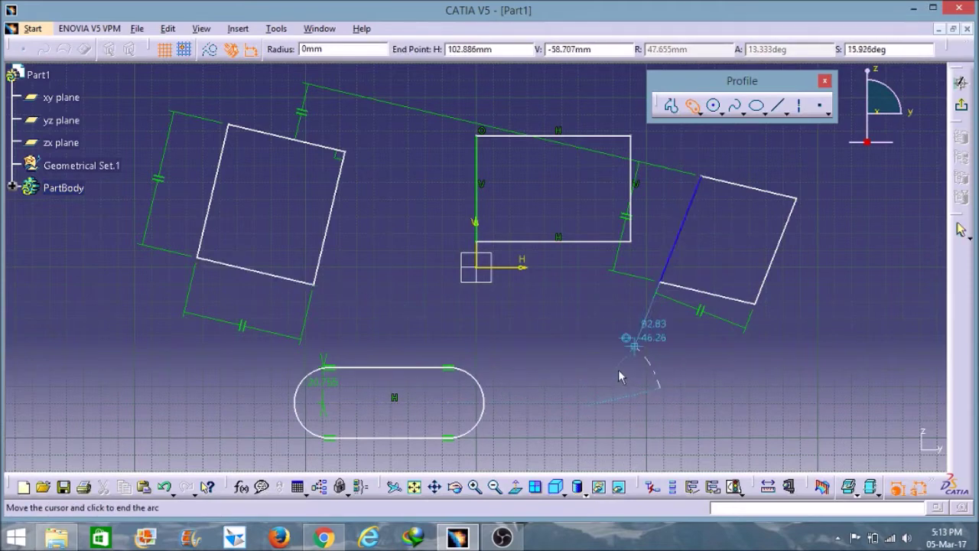
left_click(592, 330)
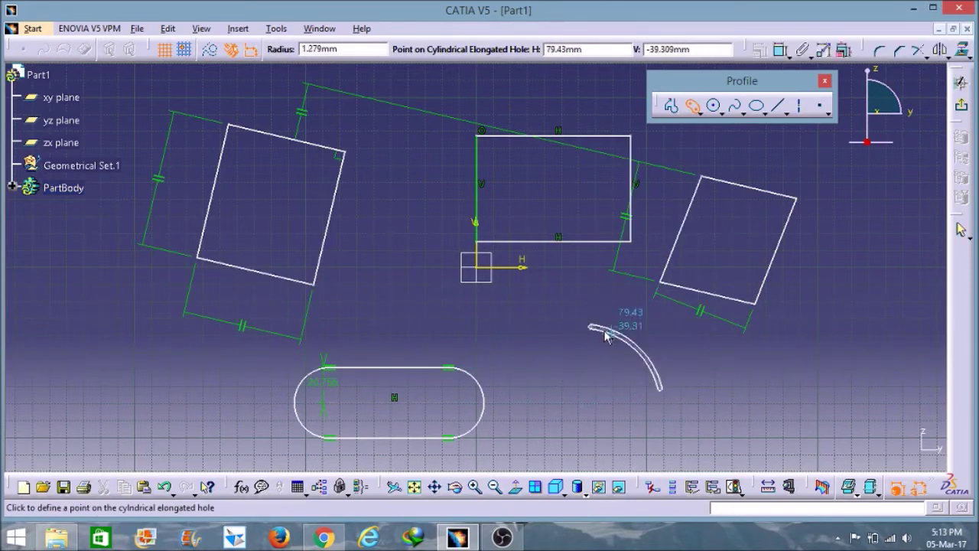
left_click(566, 327)
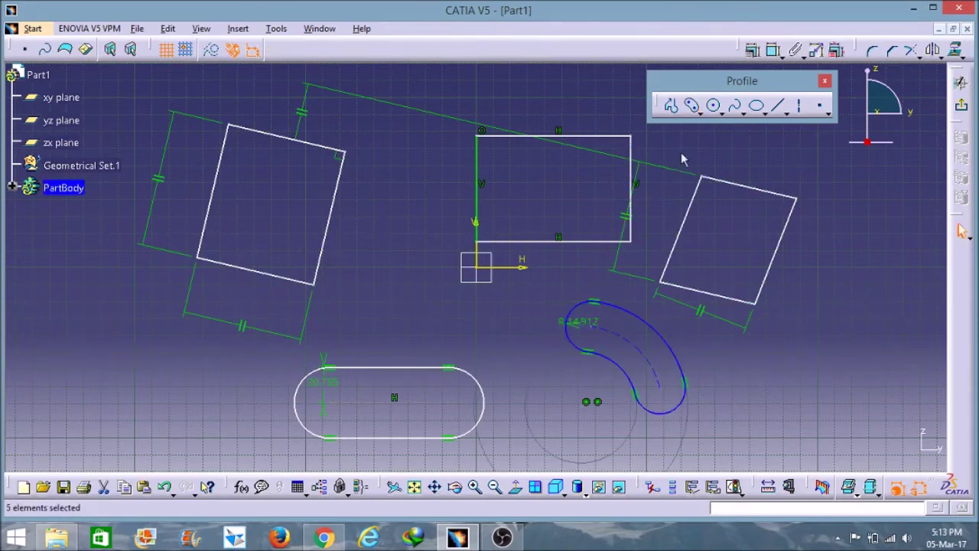
left_click(702, 113)
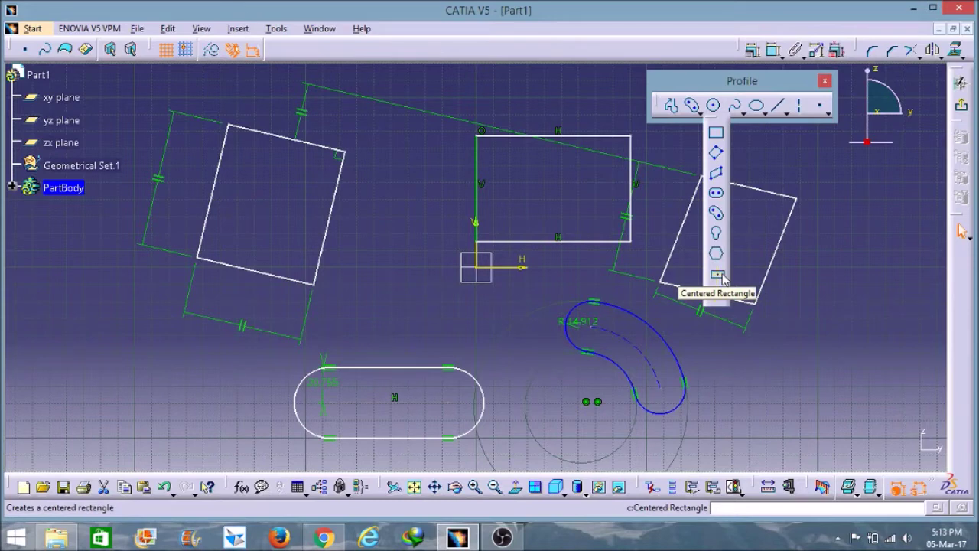
- Delete every sketch element and draw one centre-radius circle above-right of the origin
mouse_move(118, 102)
left_mouse_down()
mouse_move(355, 234)
mouse_move(805, 459)
left_mouse_up()
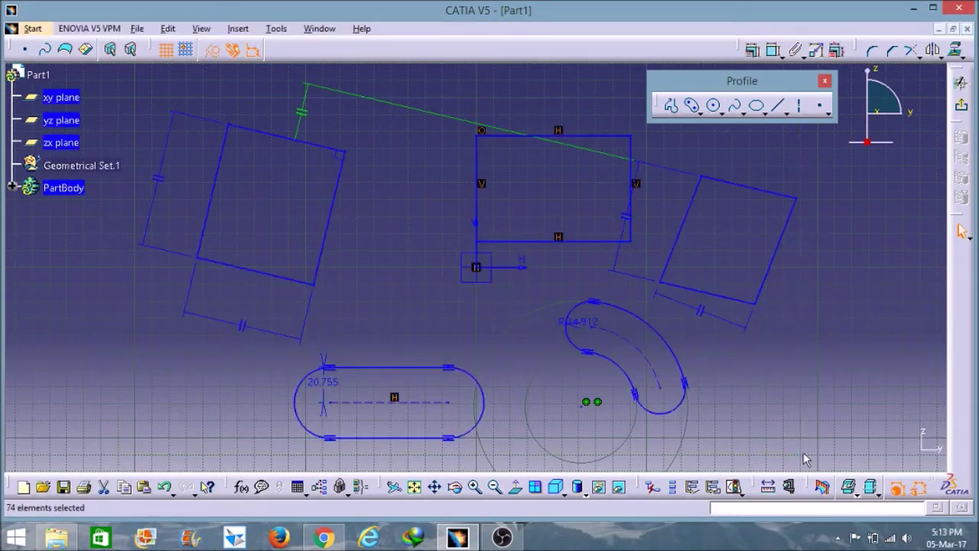
key("Delete")
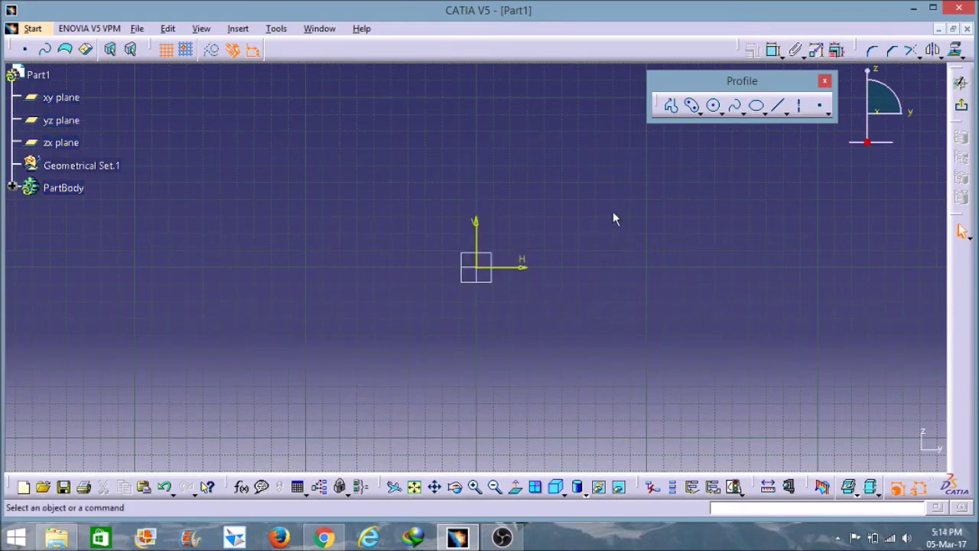
left_click(717, 113)
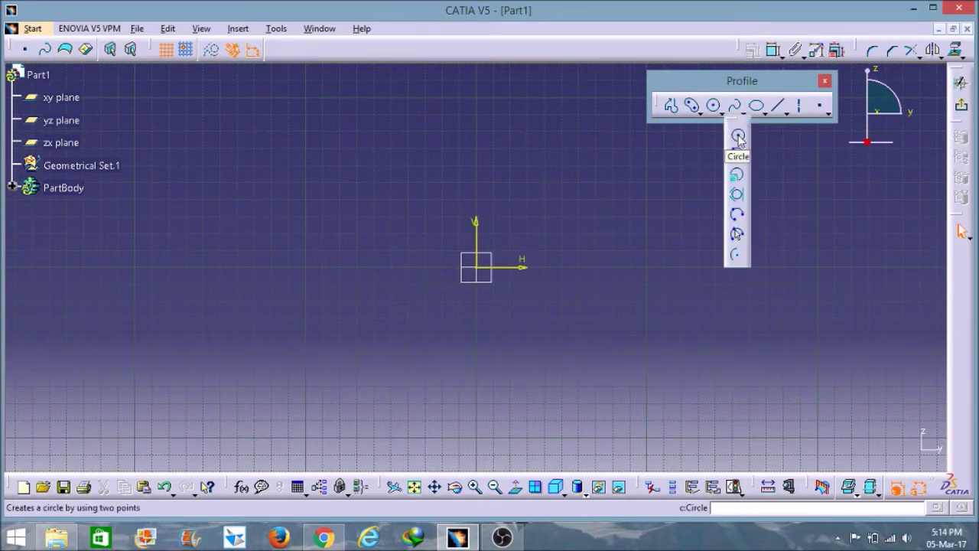
left_click(737, 135)
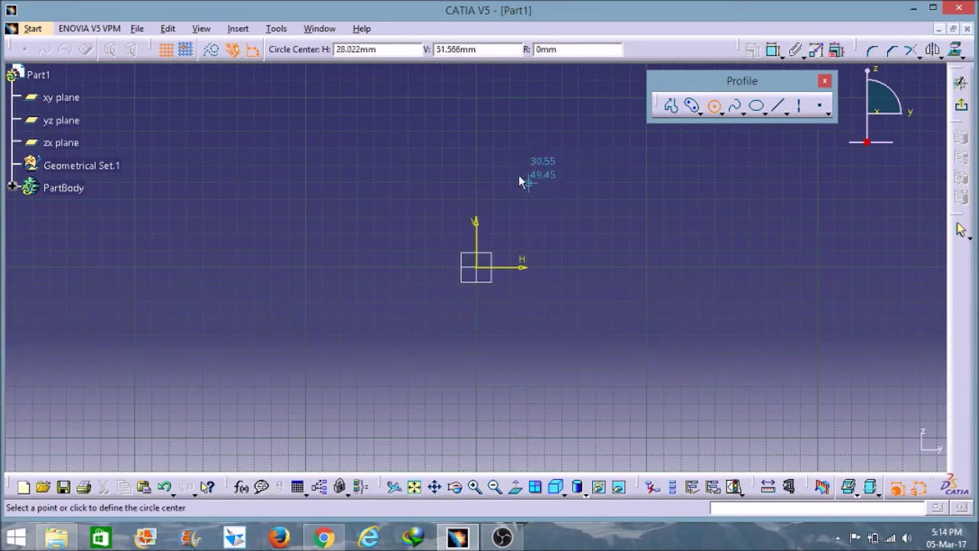
left_click(392, 52)
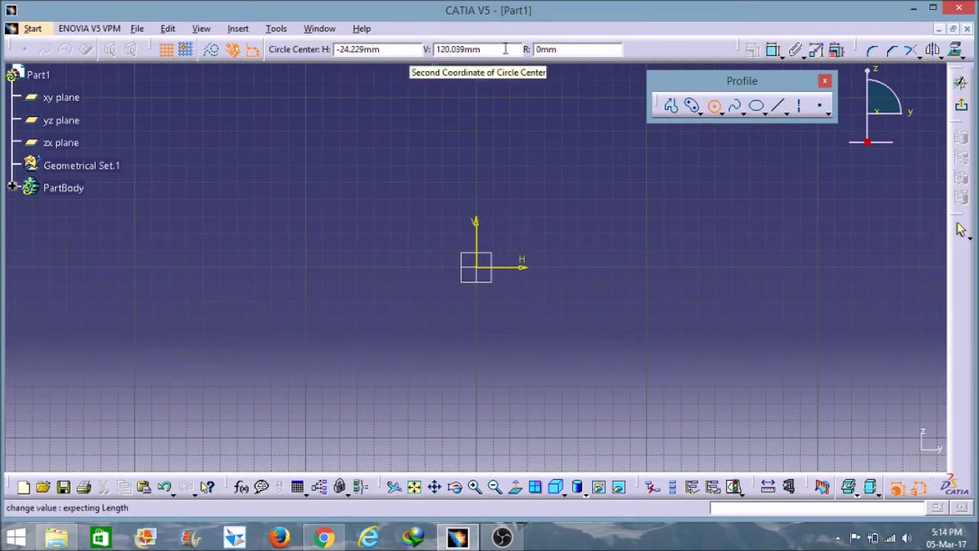
left_click(551, 182)
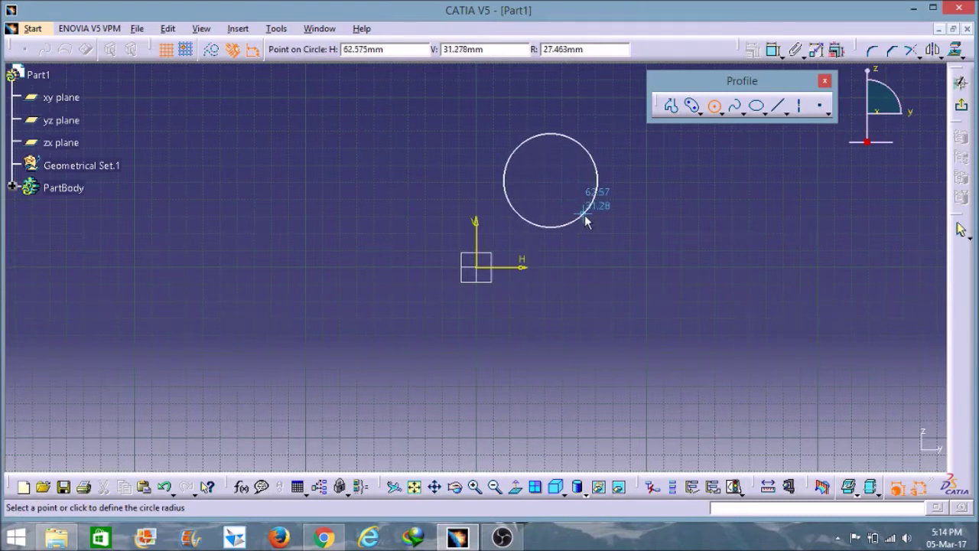
left_click(586, 221)
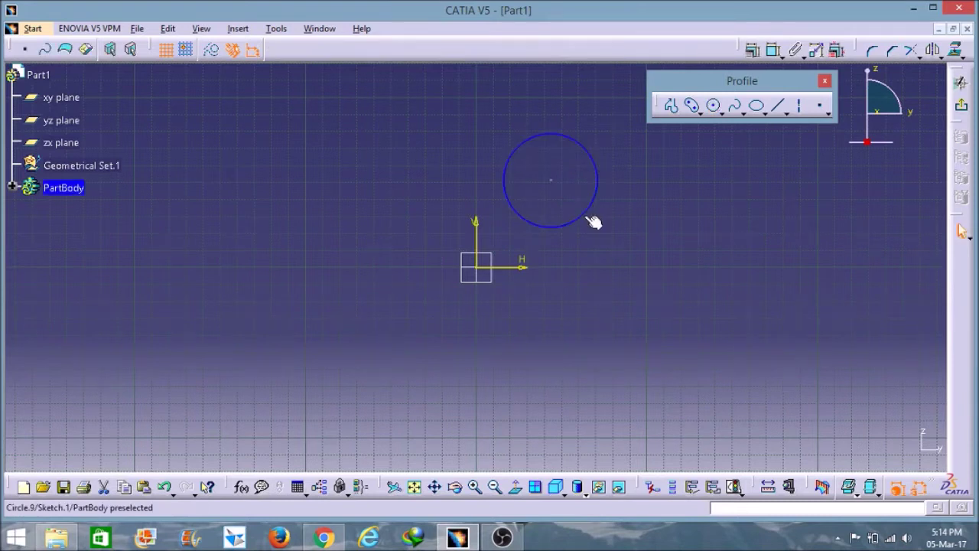
left_click(684, 192)
left_click(721, 113)
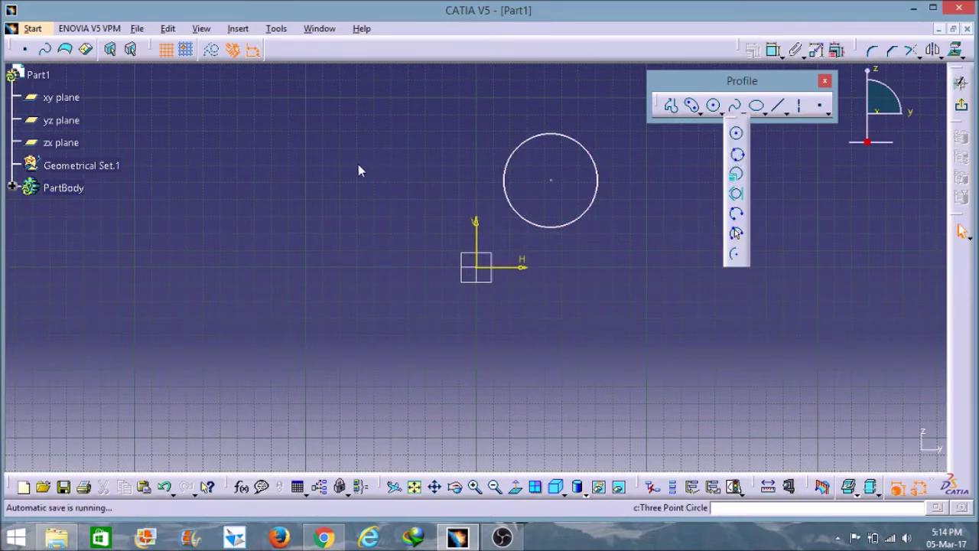
- Draw a Three Point Circle above and left of the origin
left_click(737, 156)
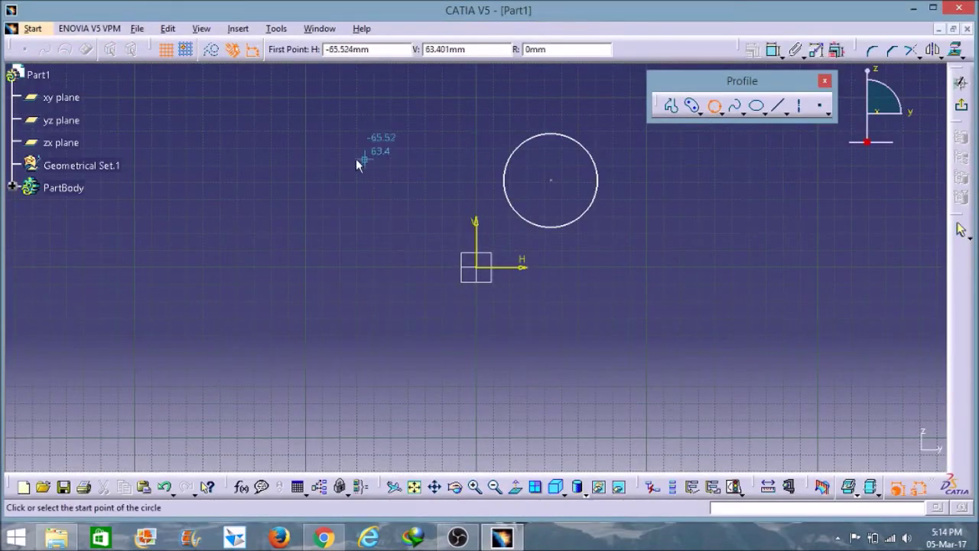
left_click(233, 159)
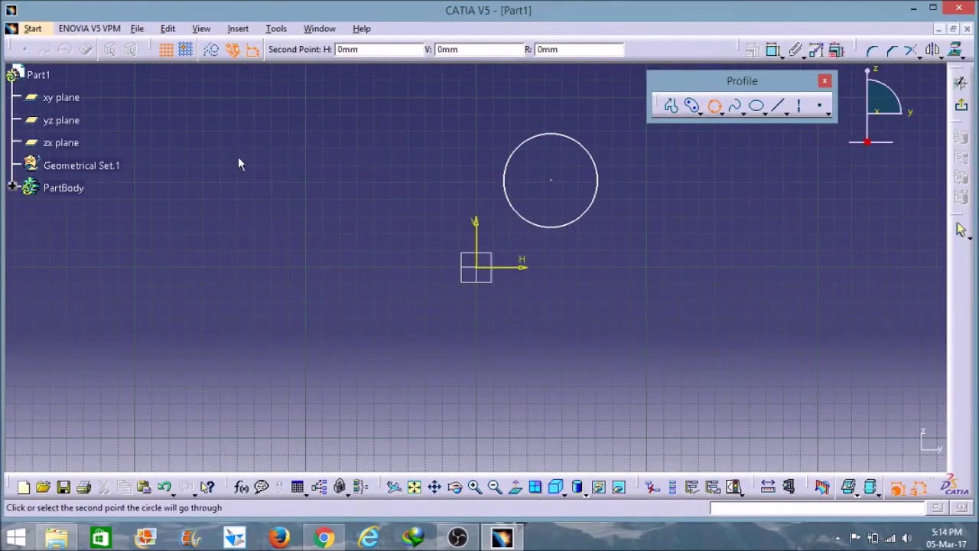
left_click(326, 175)
left_click(280, 223)
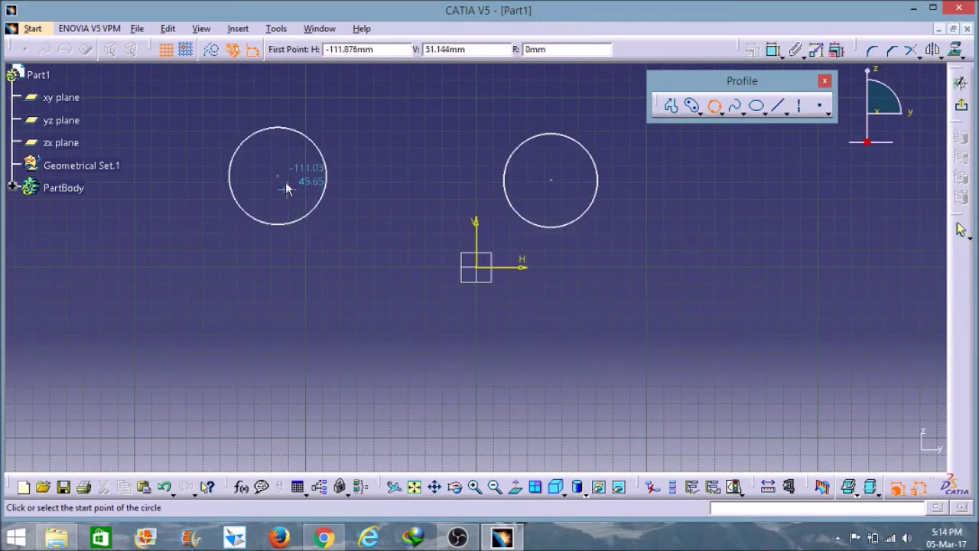
left_click(722, 114)
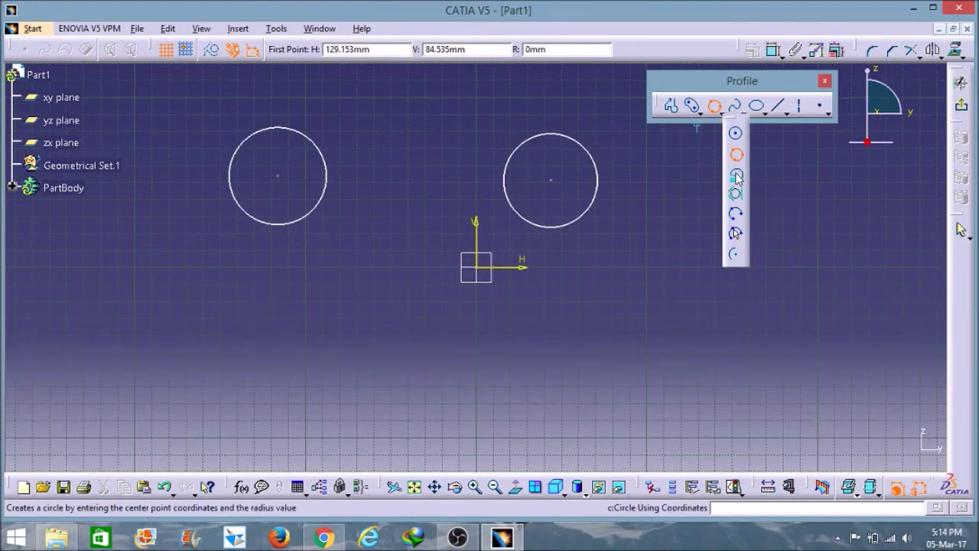
- Create a circle by coordinates centred at H 100mm, V 80 with radius 10mm
left_click(736, 178)
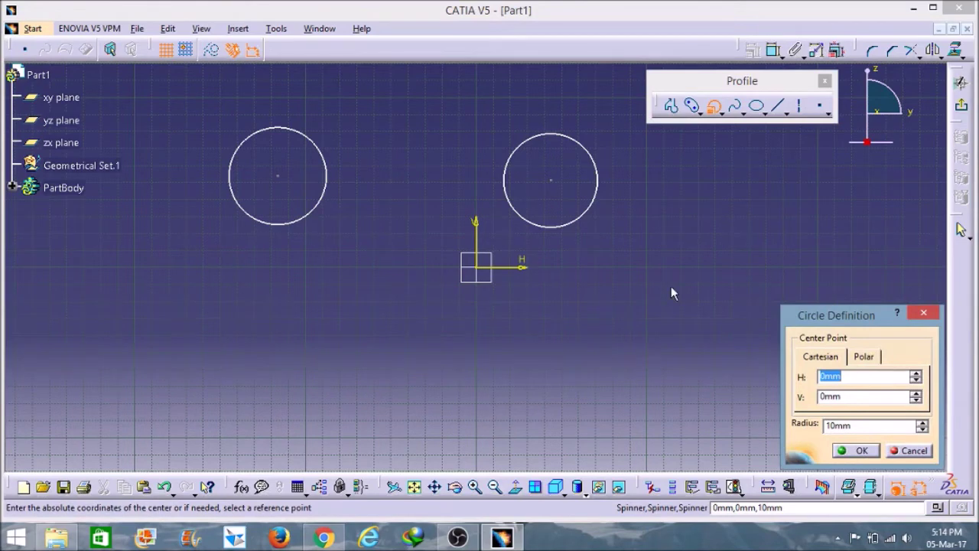
type("100")
left_click(847, 396)
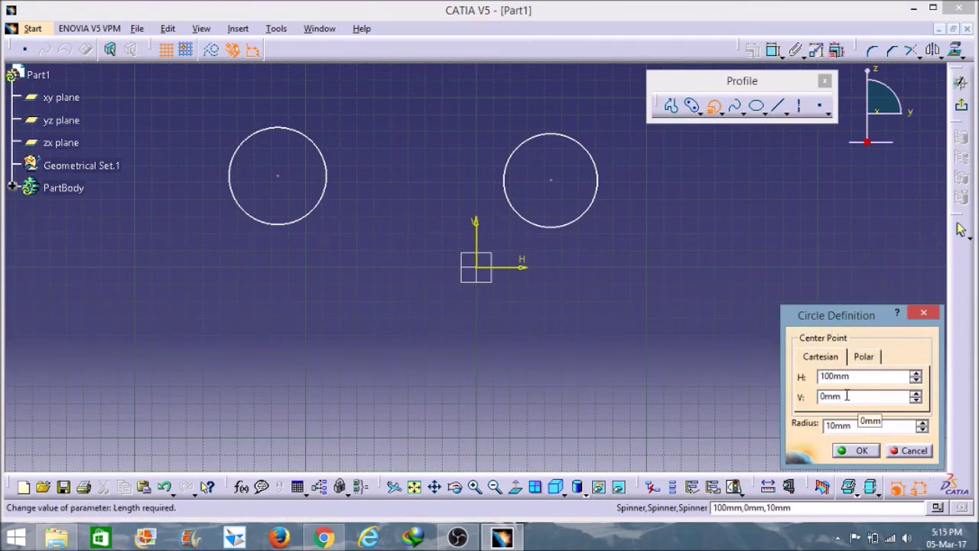
key("BackSpace")
key("BackSpace")
key("BackSpace")
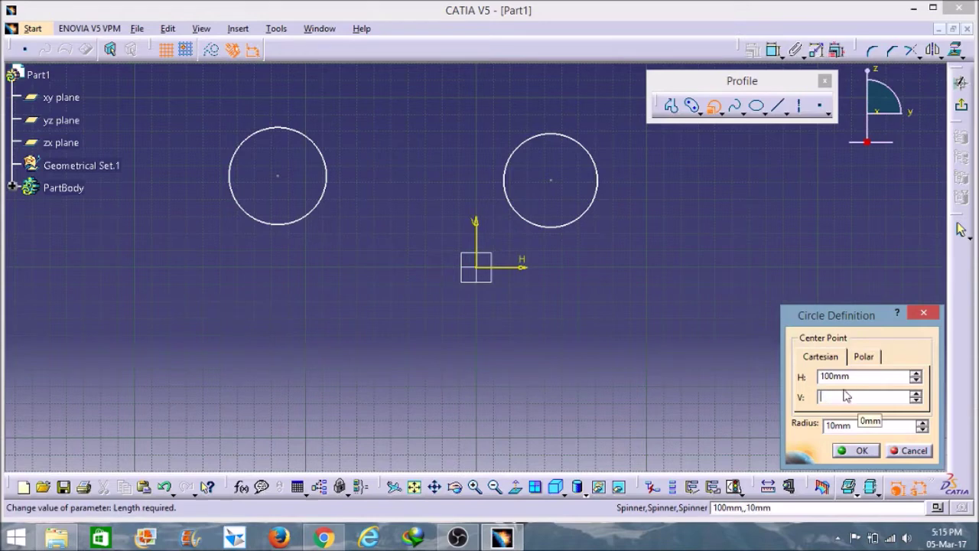
type("80")
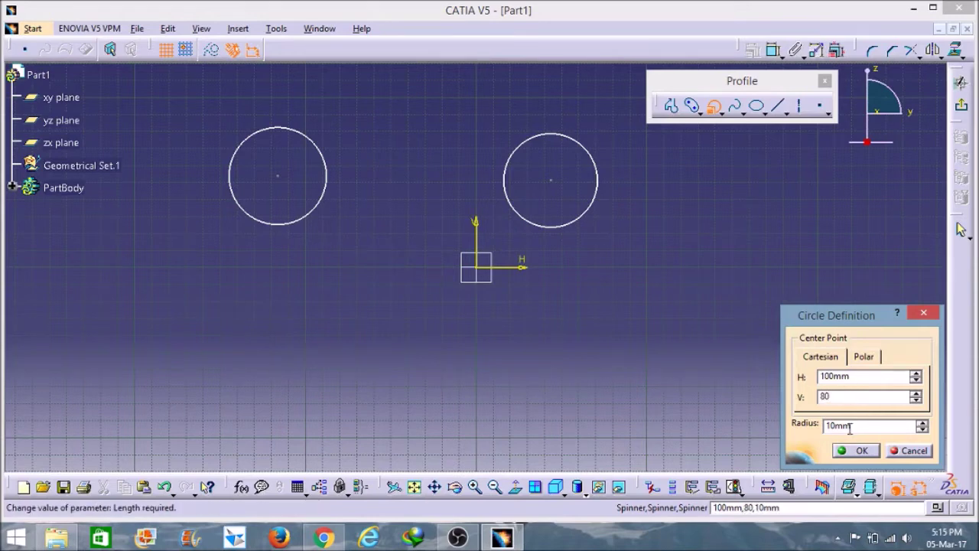
left_click(858, 449)
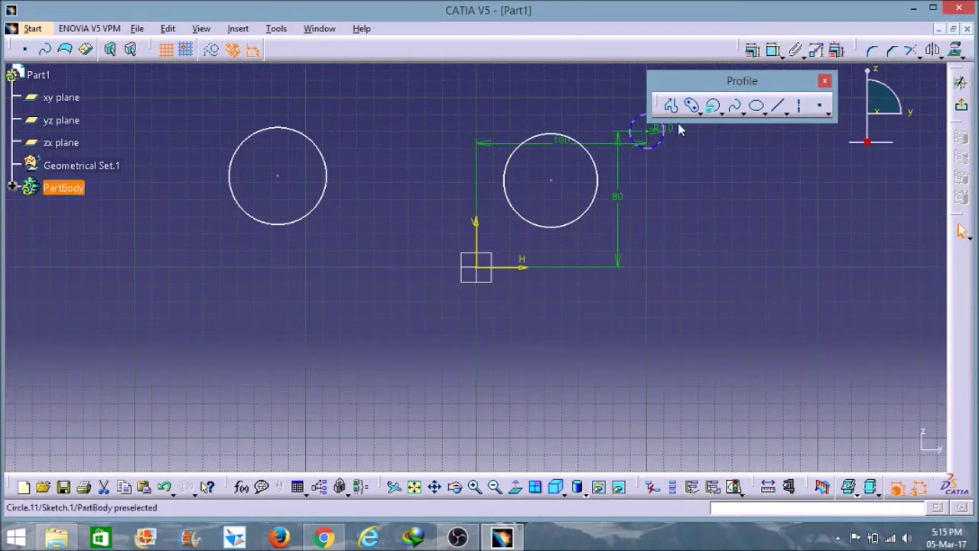
left_click(722, 113)
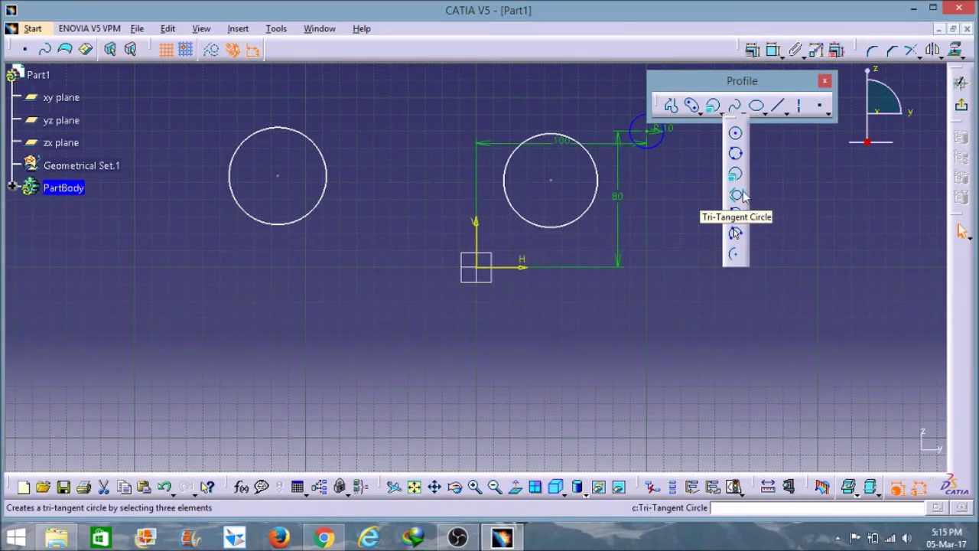
- Draw three straight lines: a lower diagonal, a near-vertical line and an upper line
left_click(779, 107)
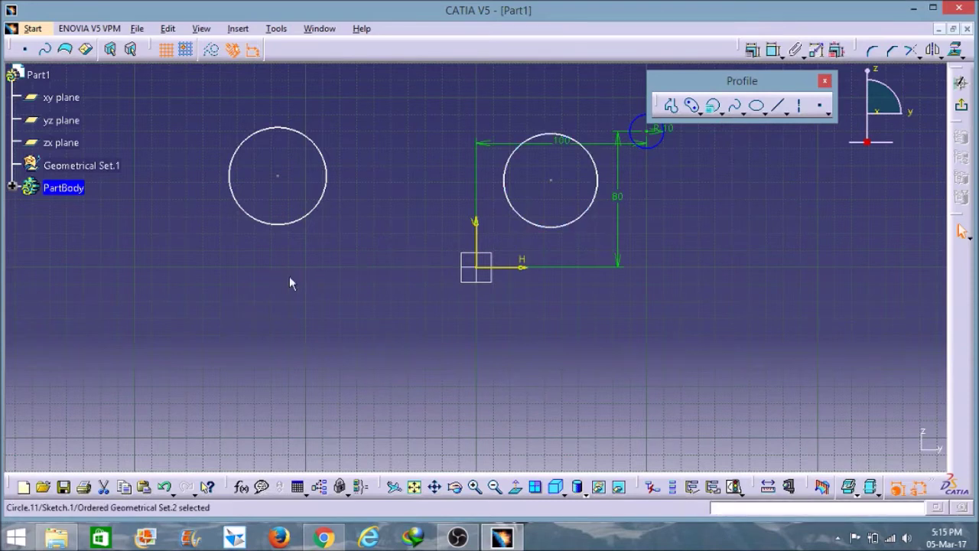
left_click(278, 288)
left_click(344, 341)
left_click(779, 107)
left_click(433, 204)
left_click(422, 298)
left_click(786, 112)
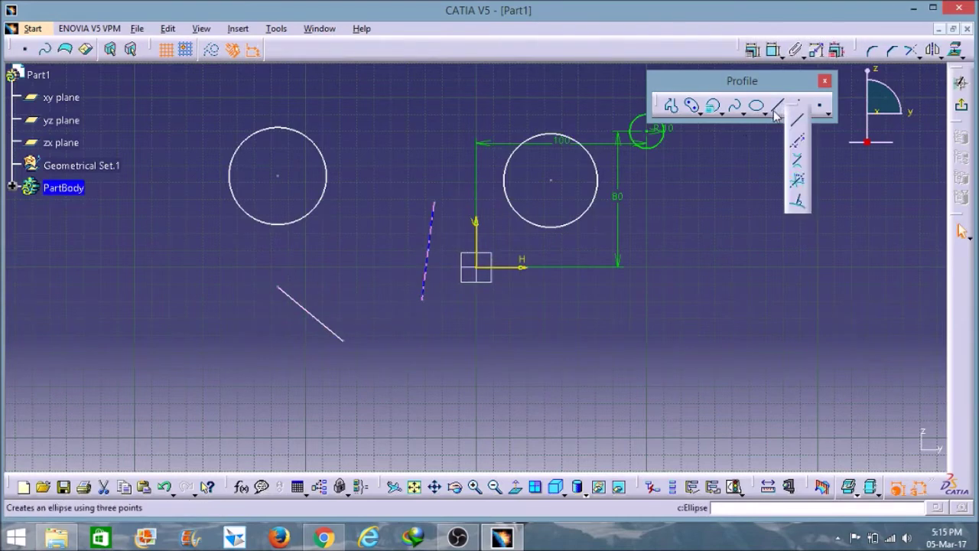
left_click(796, 123)
left_click(396, 205)
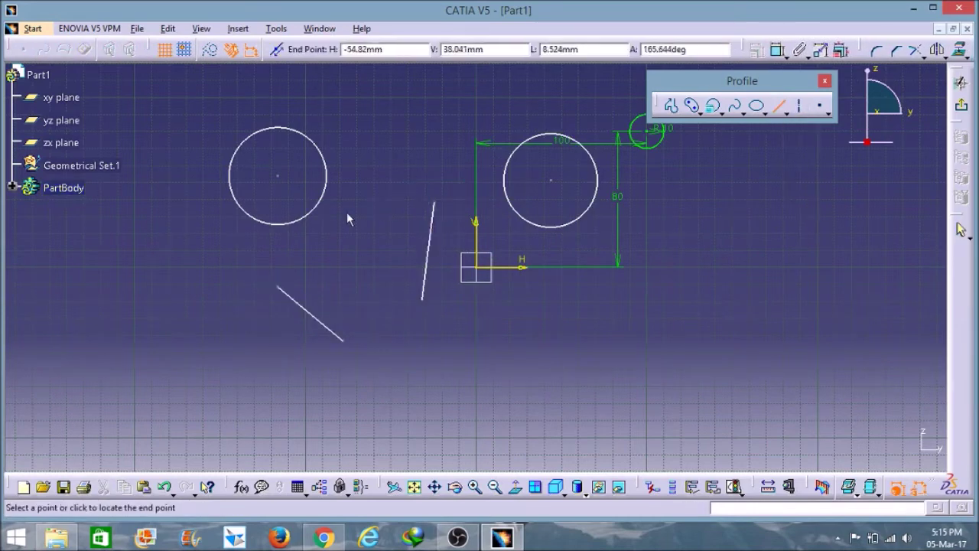
left_click(268, 246)
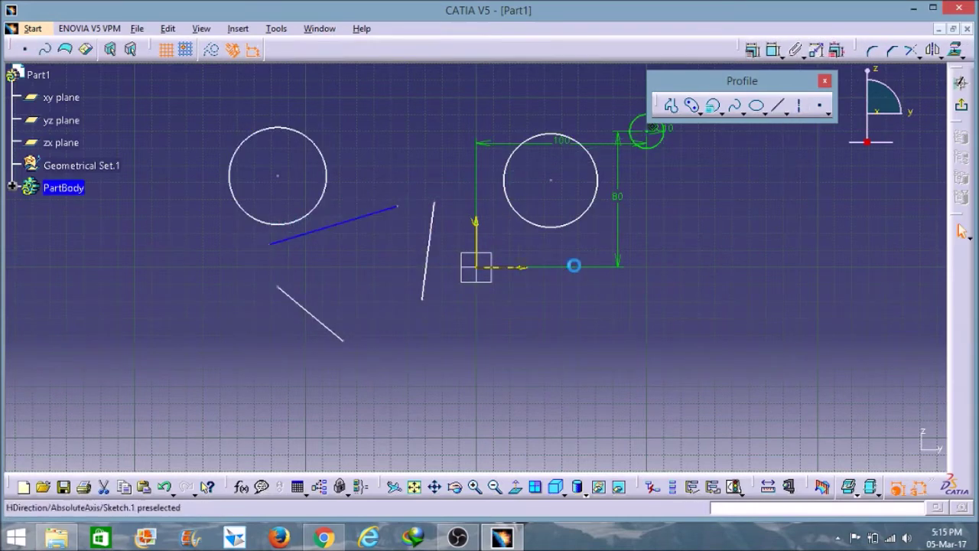
- Add a circle tangent to all three lines, then box-select and delete all the geometry
left_click(720, 113)
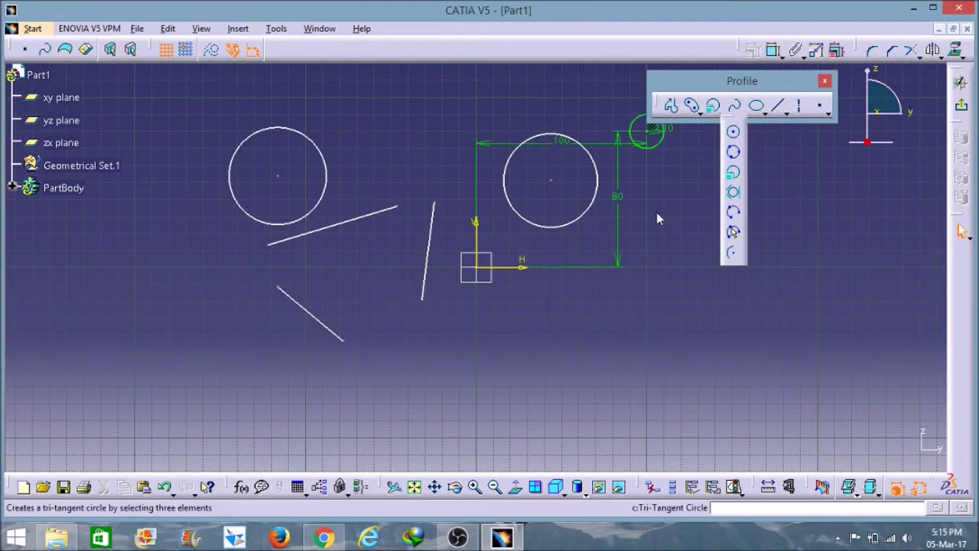
left_click(732, 195)
left_click(356, 219)
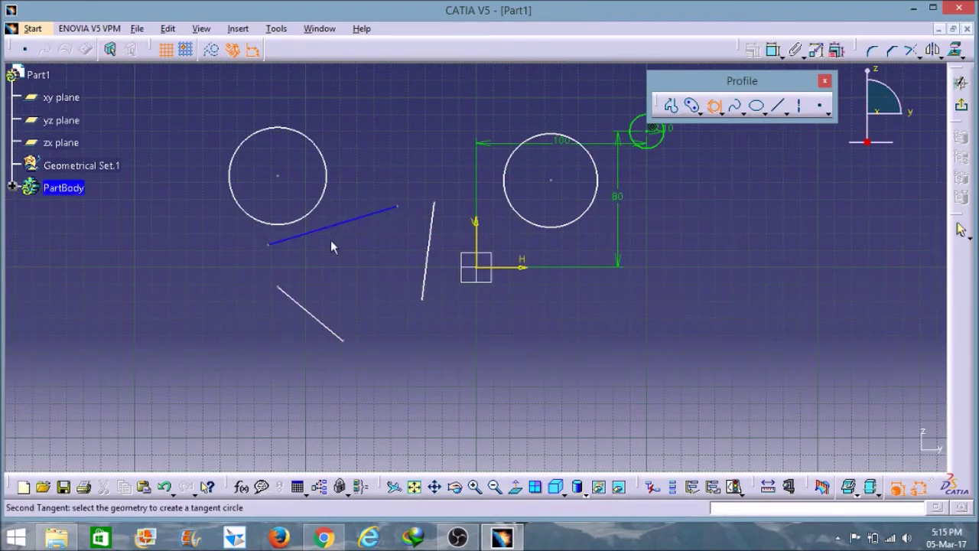
left_click(317, 312)
left_click(427, 267)
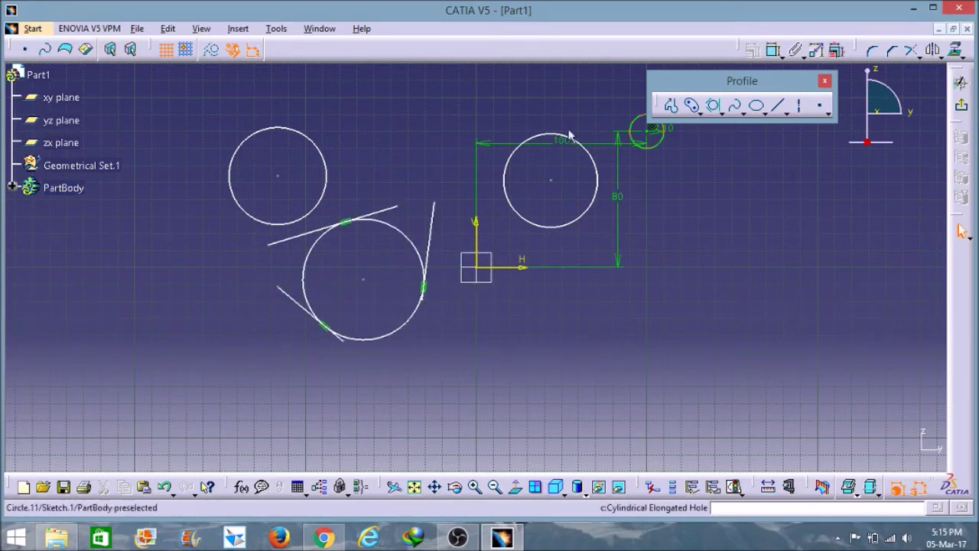
mouse_move(175, 100)
left_mouse_down()
mouse_move(341, 218)
mouse_move(706, 354)
left_mouse_up()
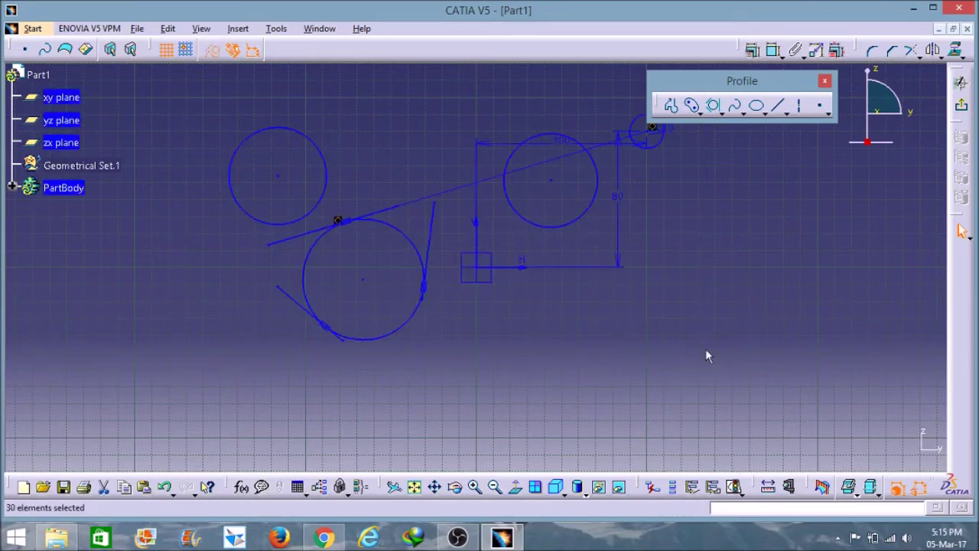
key("Delete")
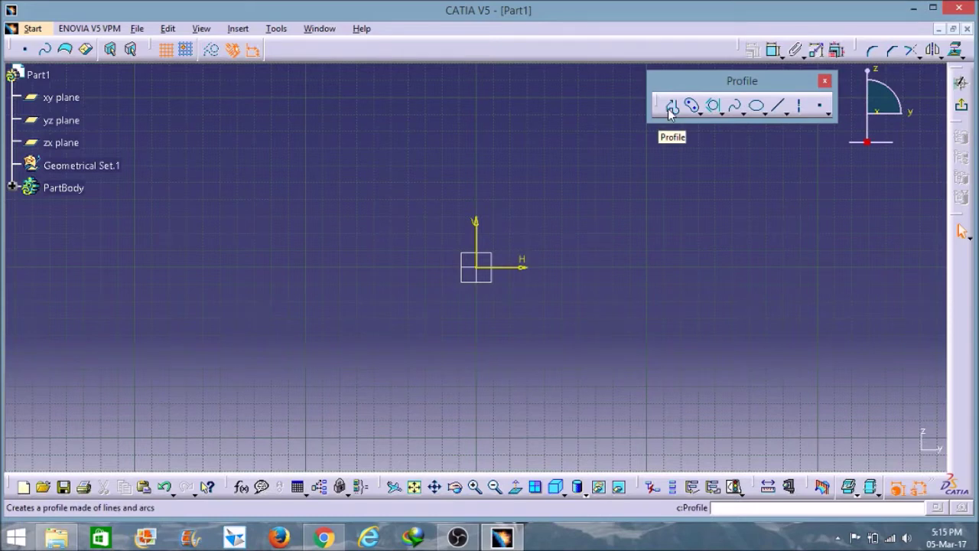
- Draw an open S-shaped spline through six control points winding around the origin, then select it
left_click(736, 107)
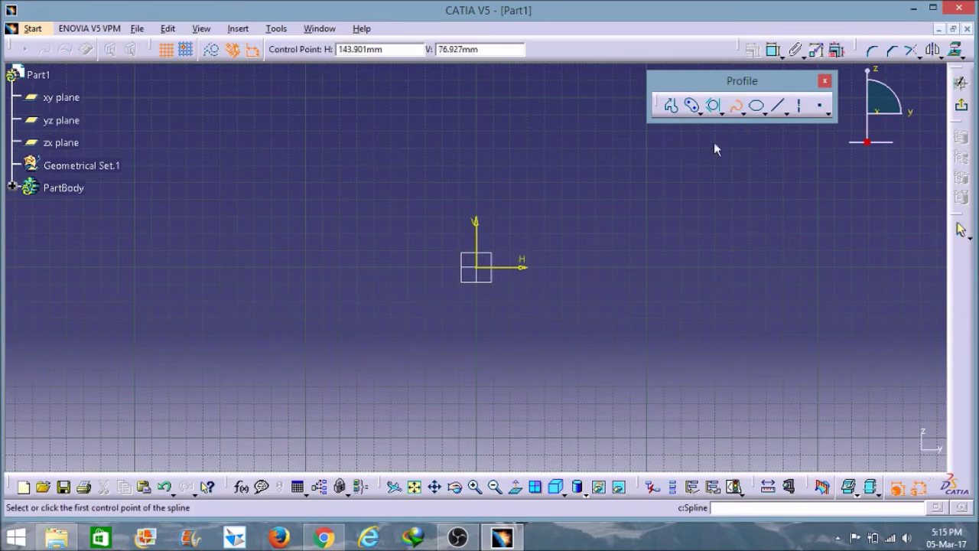
left_click(490, 134)
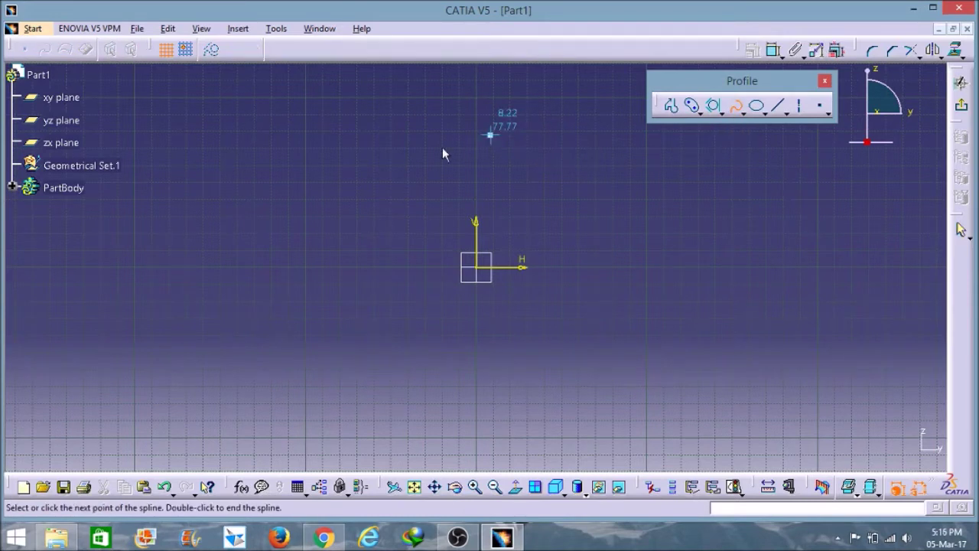
left_click(399, 161)
left_click(399, 226)
left_click(464, 301)
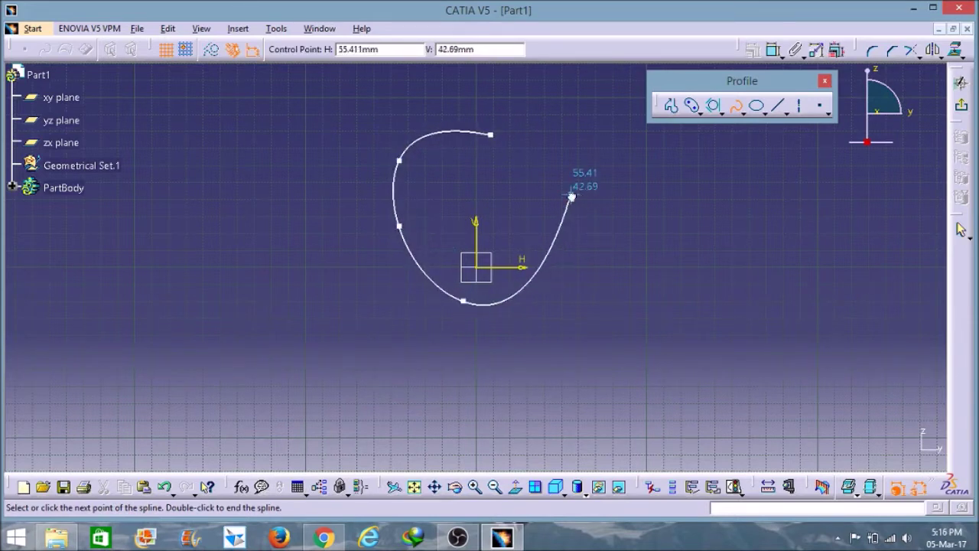
left_click(571, 196)
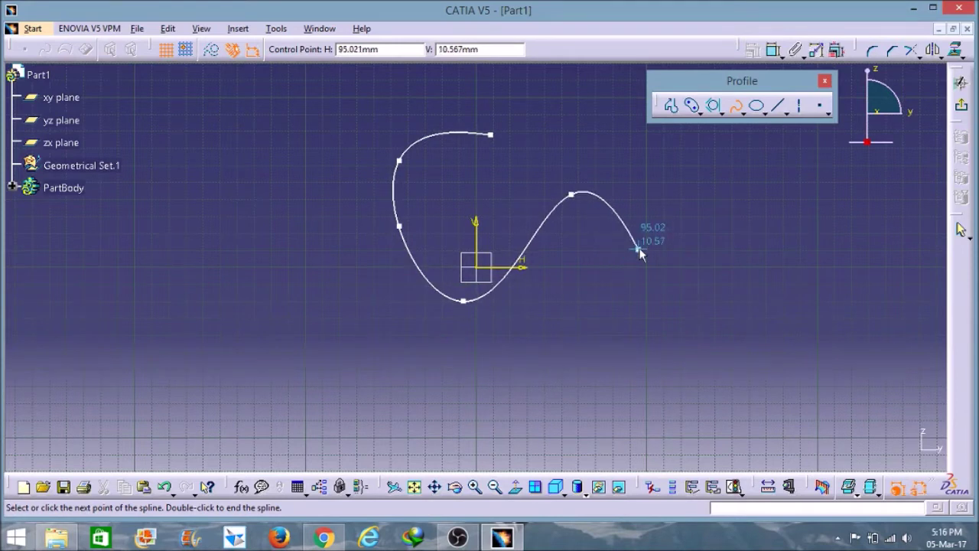
left_click(669, 226)
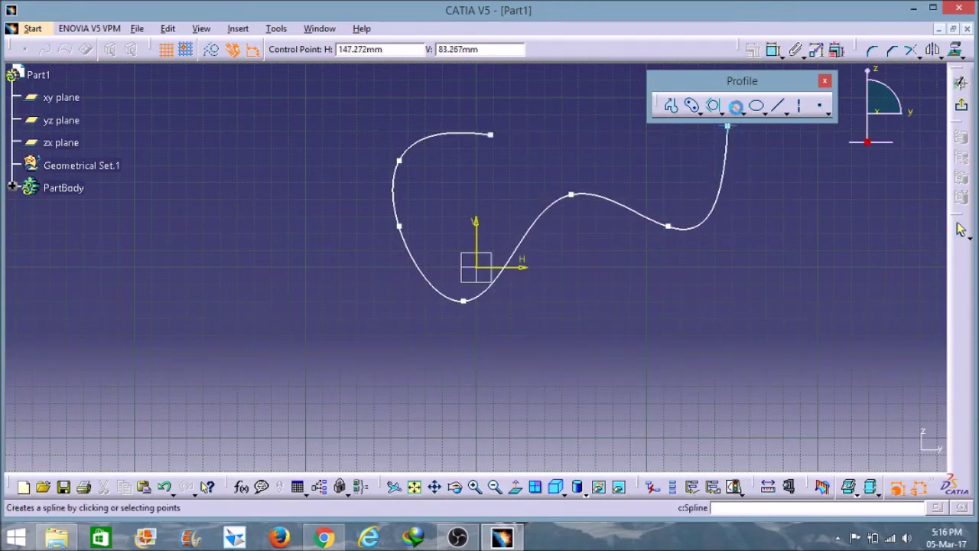
left_click(737, 109)
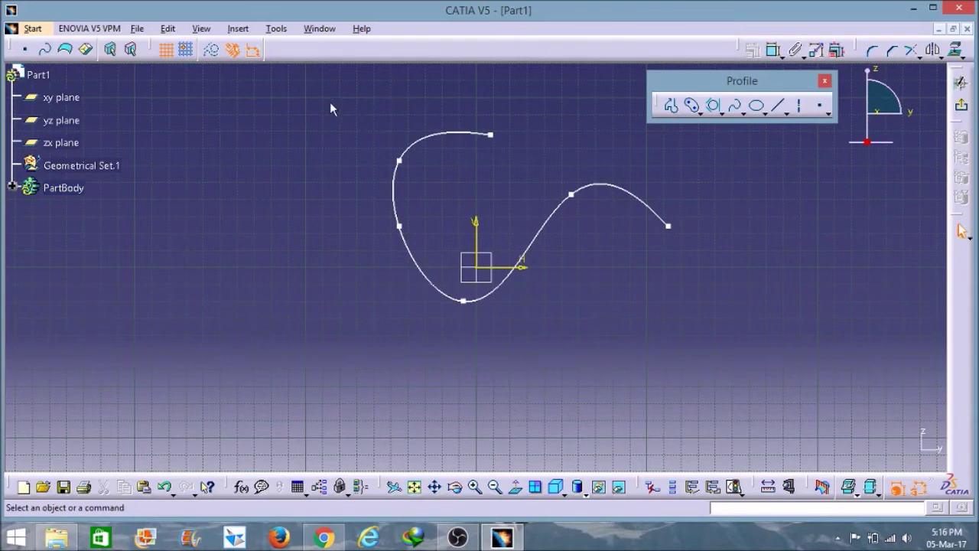
key("ctrl+a")
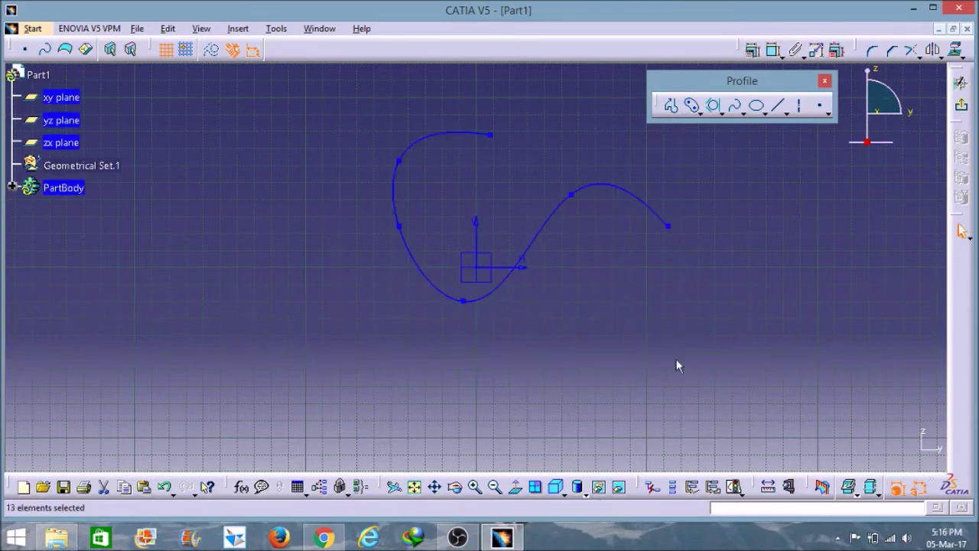
- Delete the spline and draw a two-point diagonal line from near the top down to the lower right
key("Delete")
left_click(783, 108)
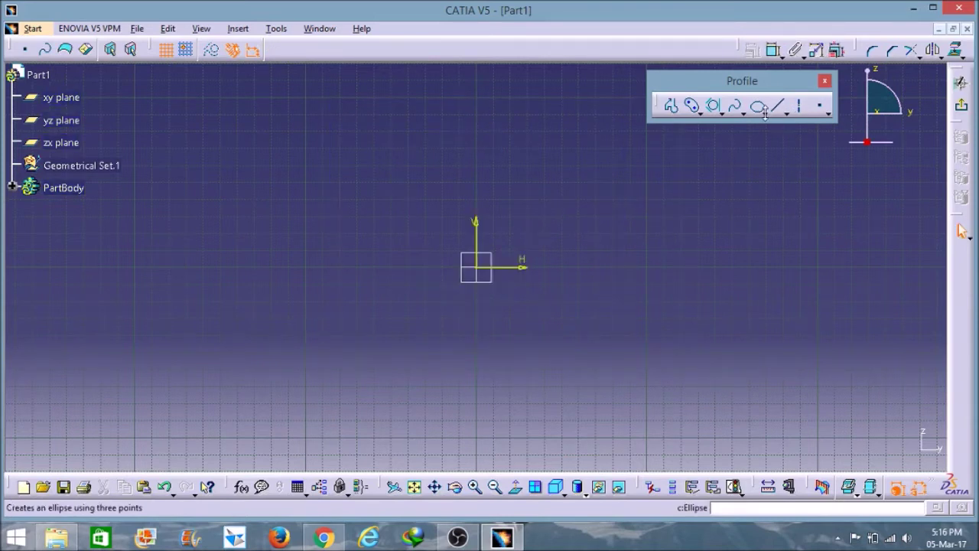
left_click(765, 113)
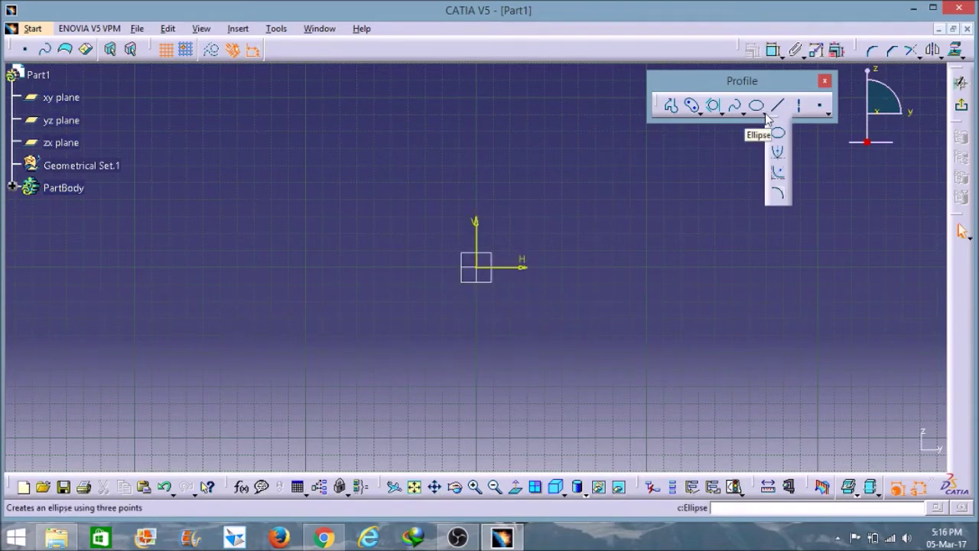
left_click(722, 113)
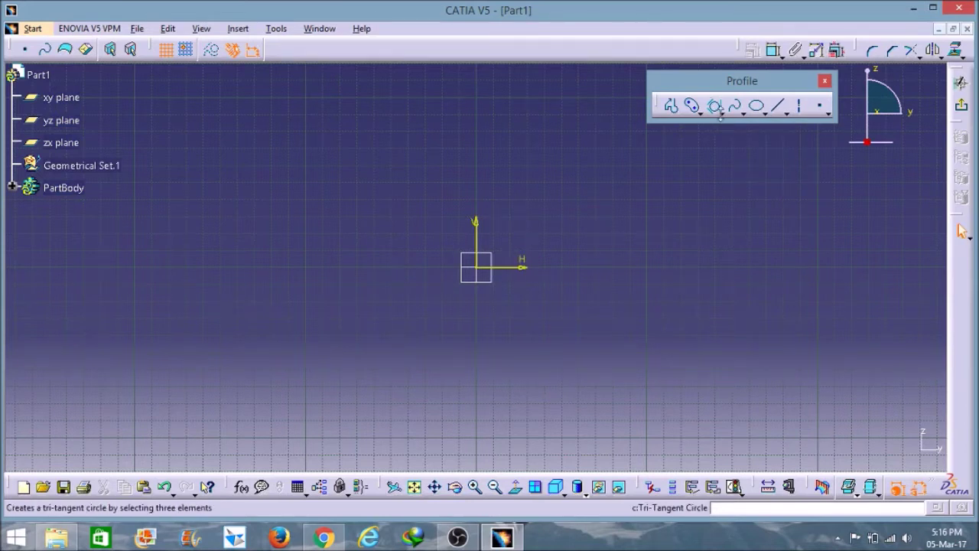
left_click(783, 113)
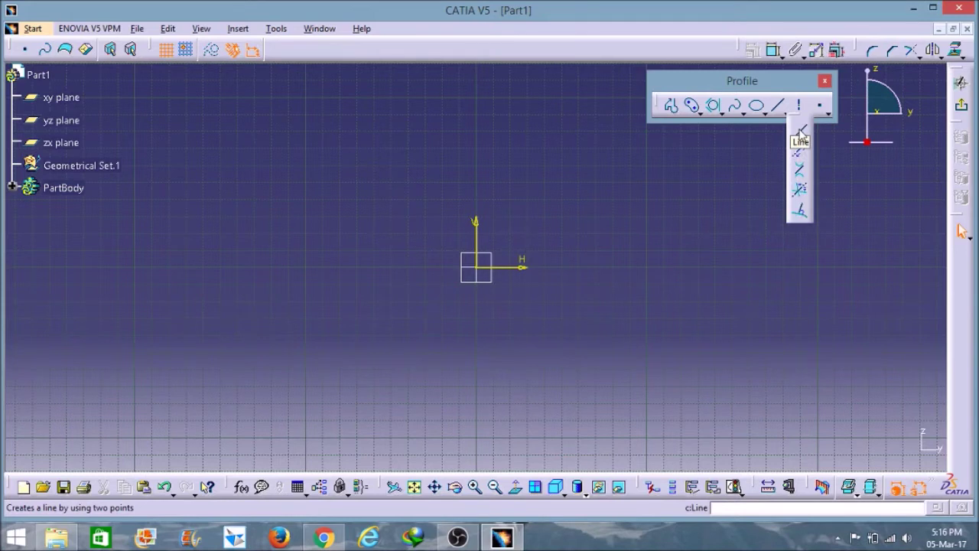
left_click(801, 135)
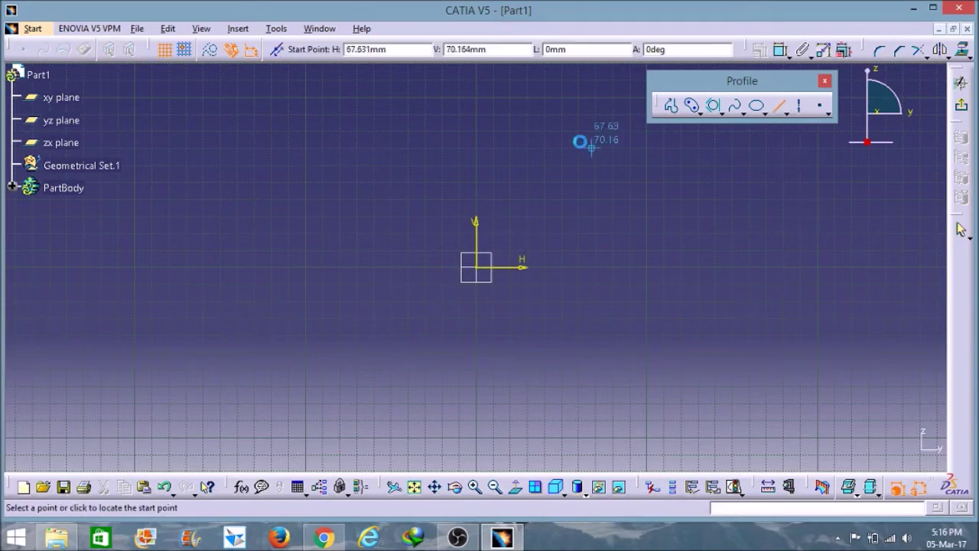
left_click(535, 131)
left_click(691, 241)
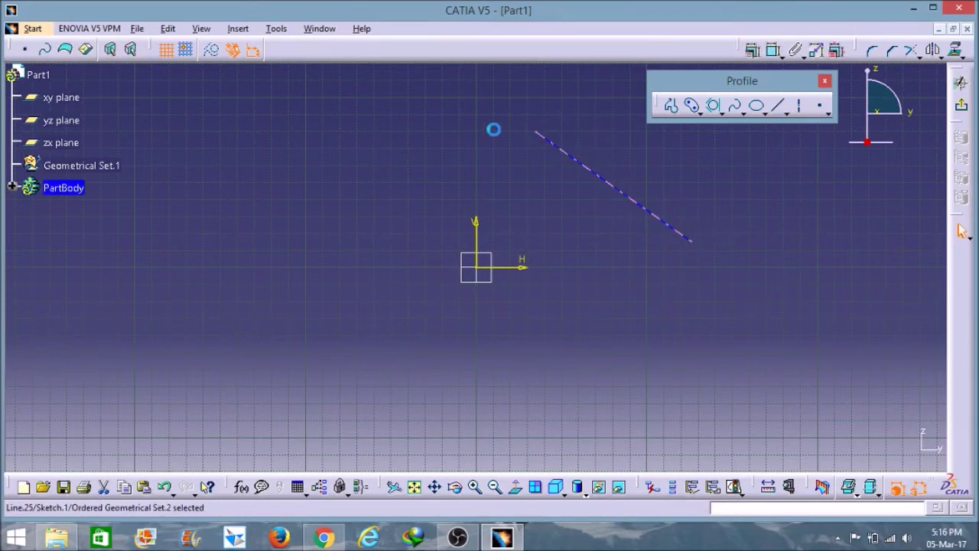
left_click(775, 108)
- Draw a second line forming a peak with the first, plus a horizontal infinite line below the origin
left_click(429, 135)
left_click(370, 217)
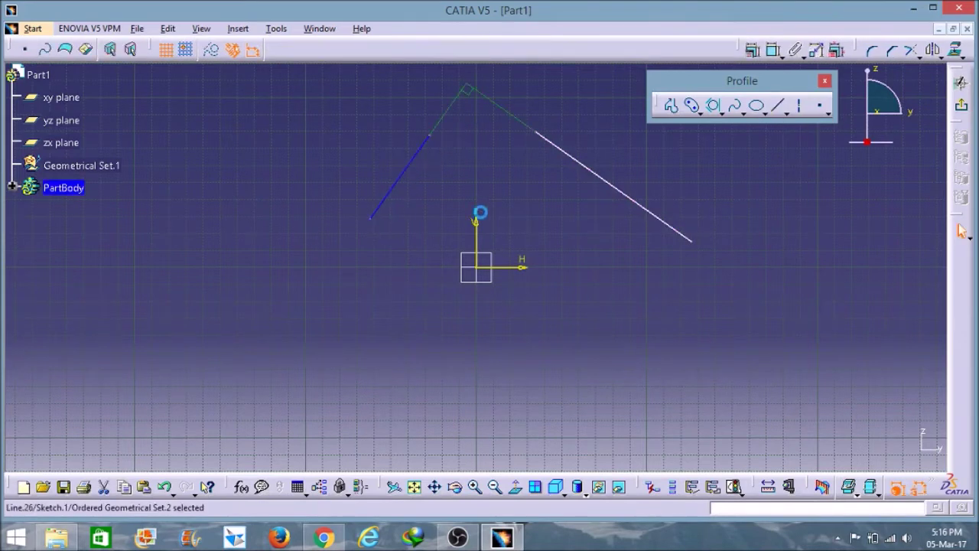
left_click(787, 113)
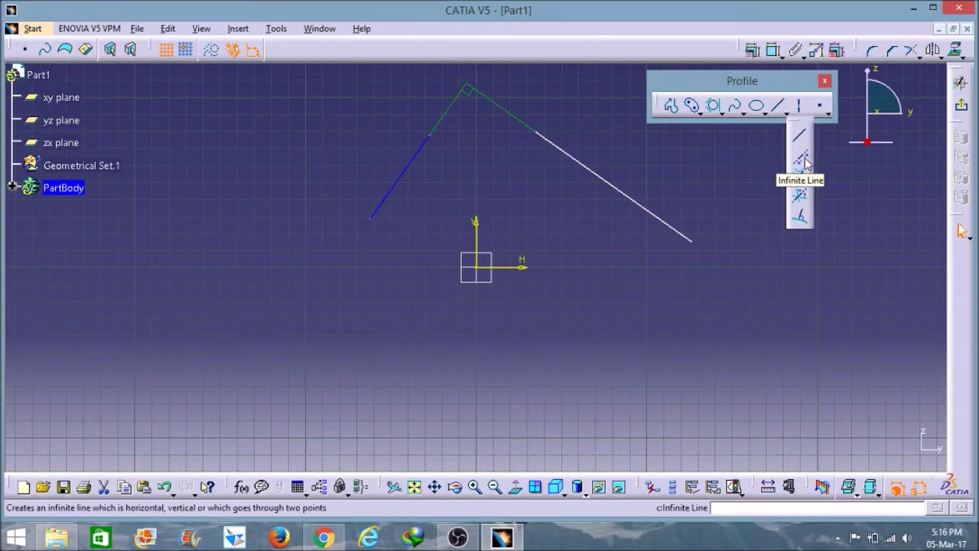
left_click(802, 157)
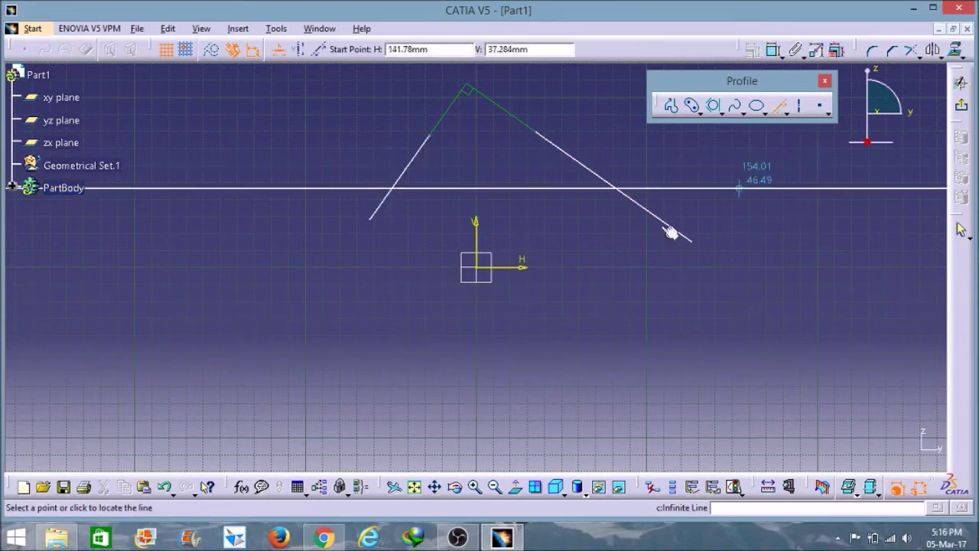
left_click(456, 306)
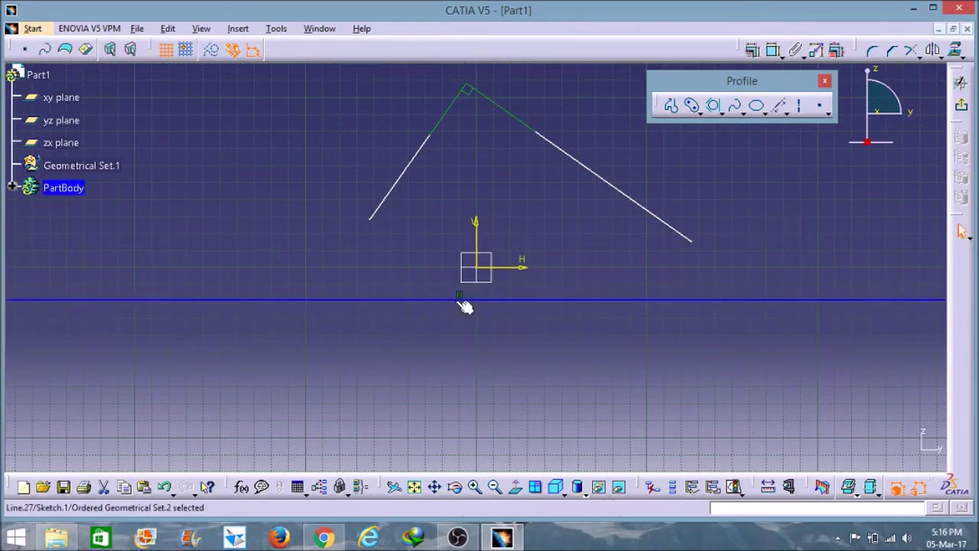
left_click(787, 115)
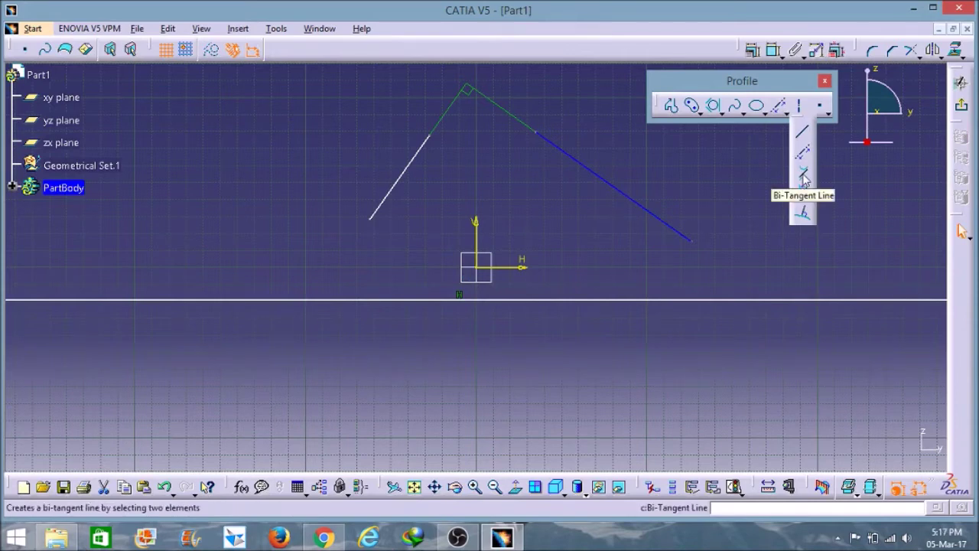
- Draw a small circle and a larger circle side by side at the upper left
left_click(723, 115)
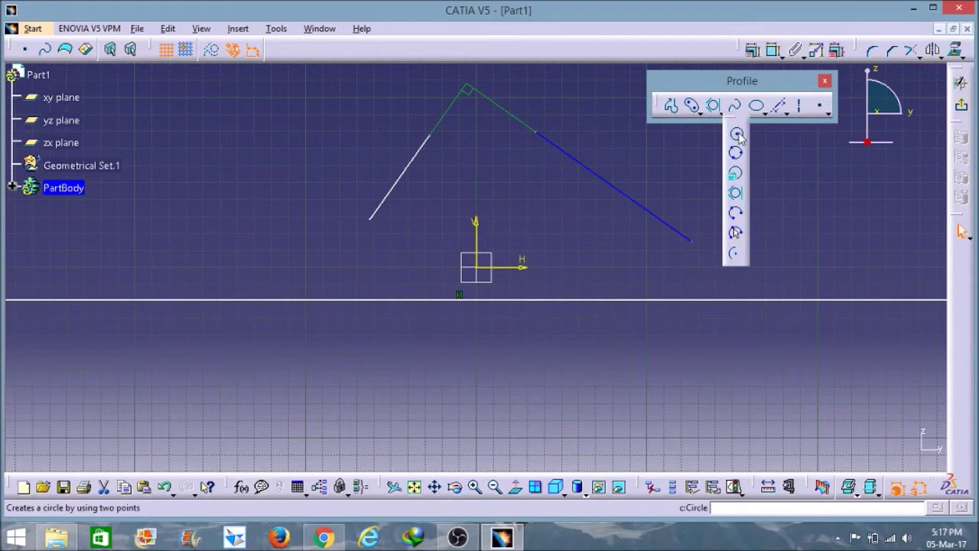
left_click(735, 136)
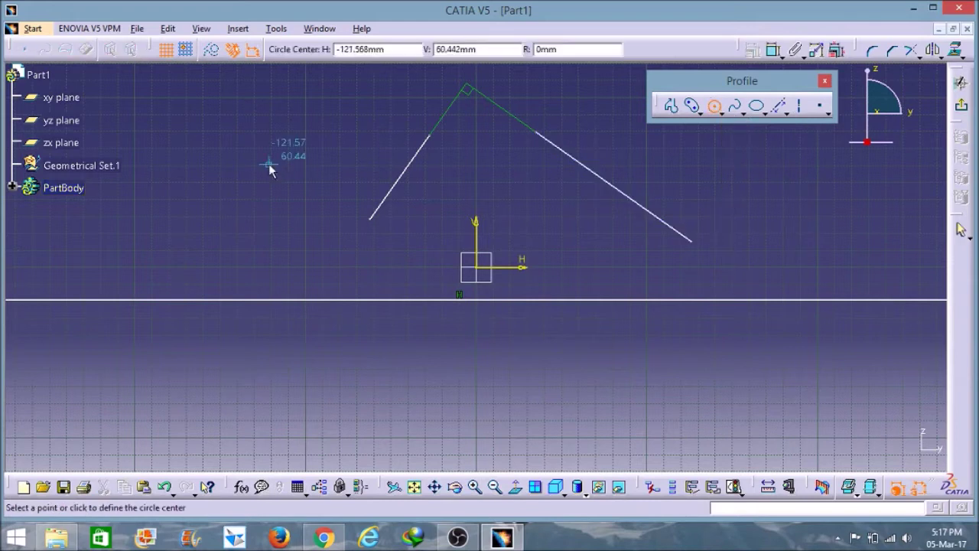
left_click(172, 156)
left_click(191, 176)
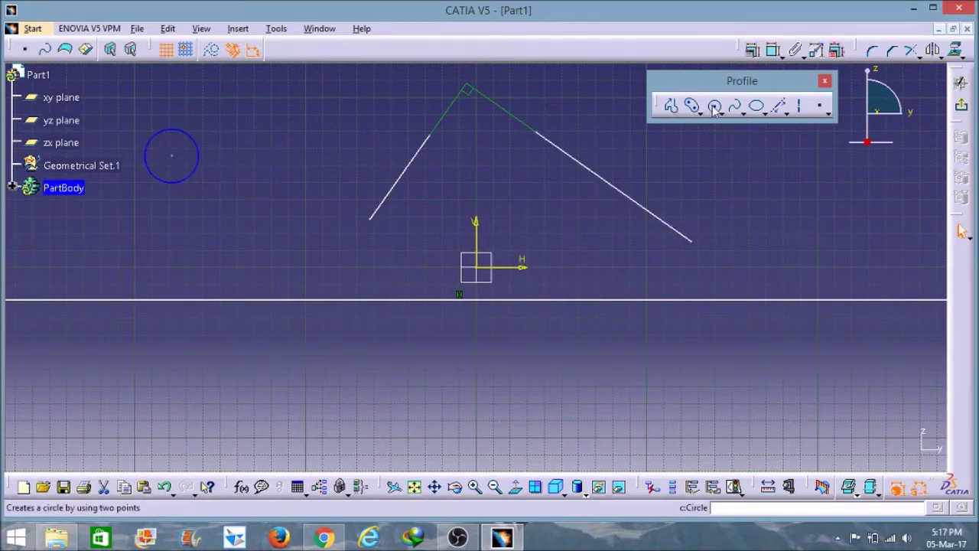
left_click(276, 185)
left_click(313, 212)
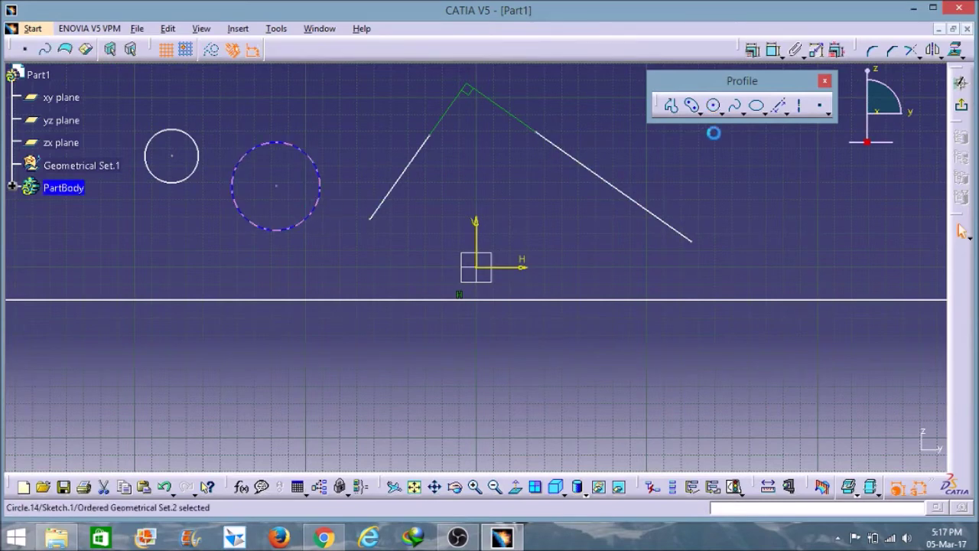
- Create a bi-tangent line touching both the small and the large circle
left_click(785, 113)
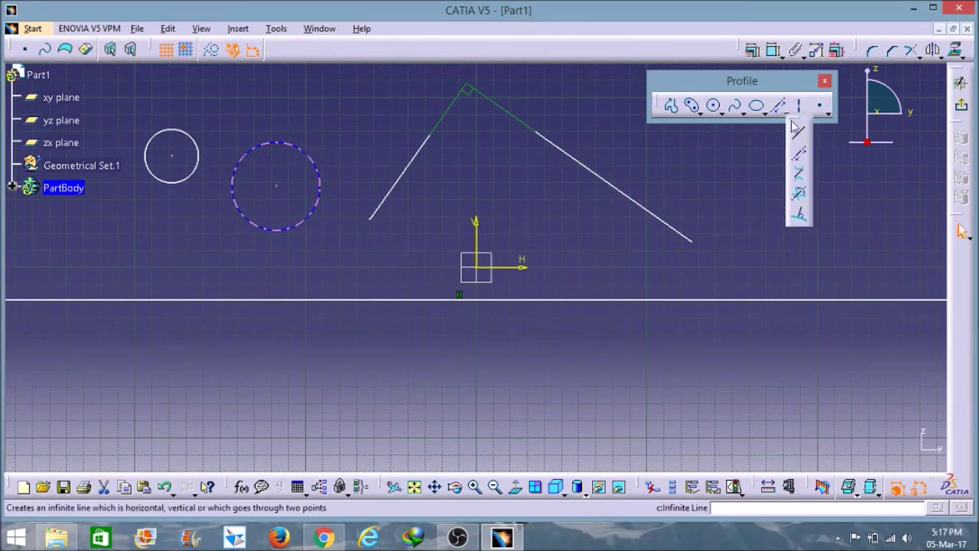
left_click(801, 178)
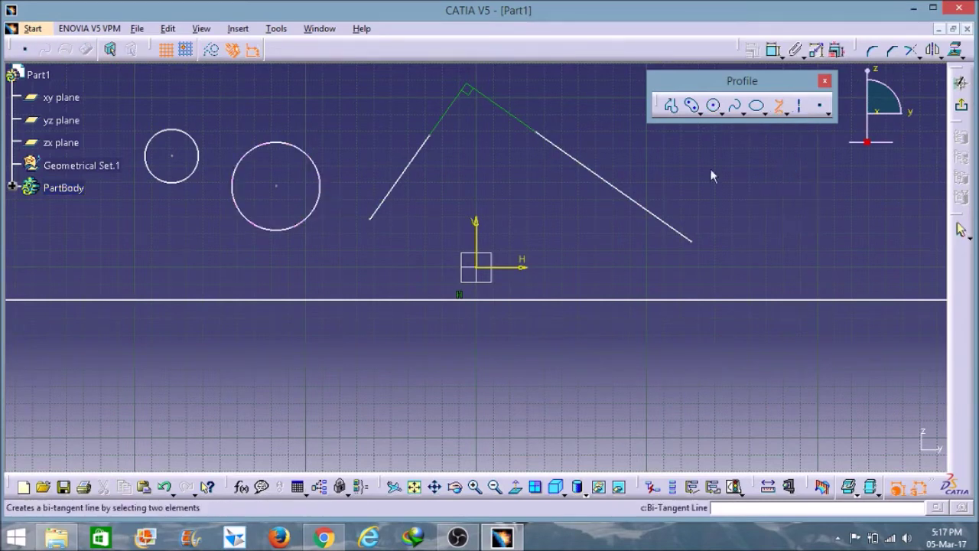
left_click(183, 134)
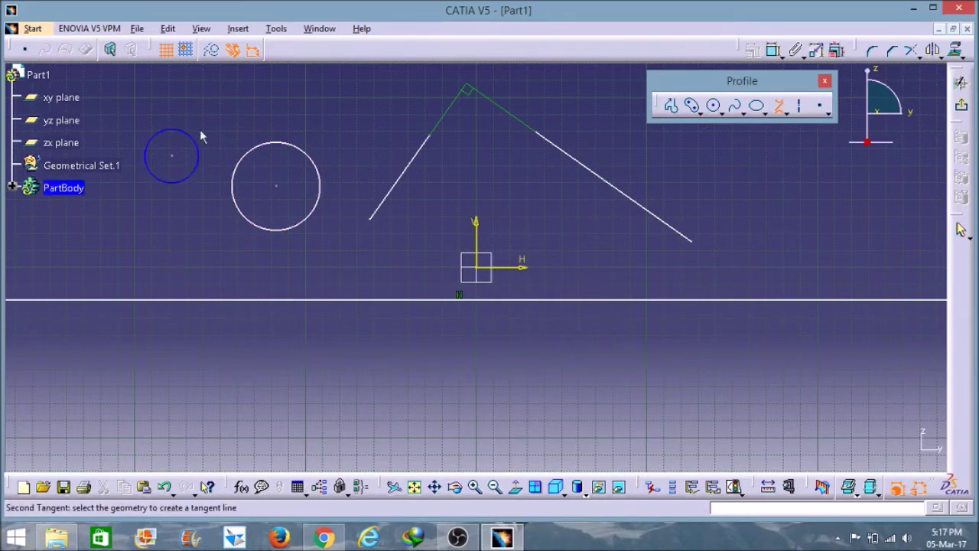
left_click(305, 151)
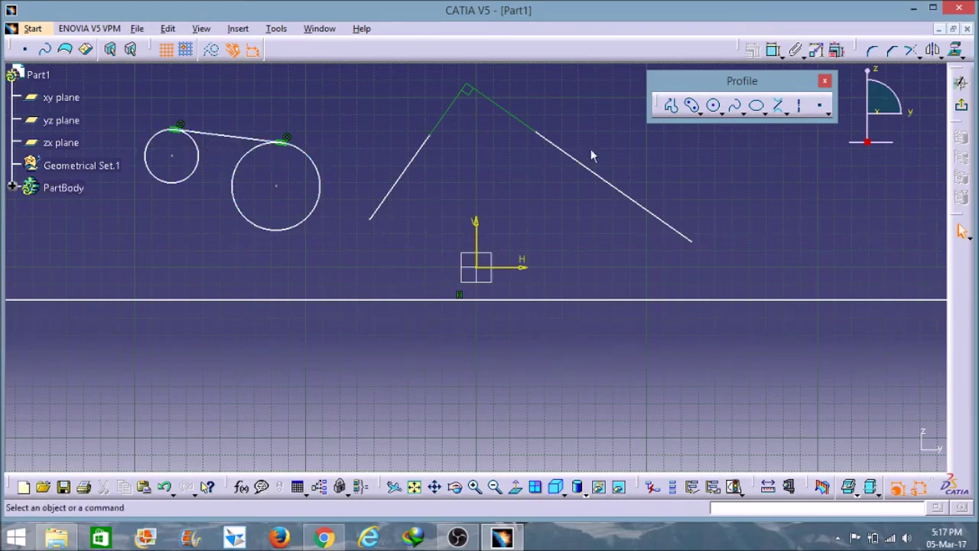
left_click(786, 113)
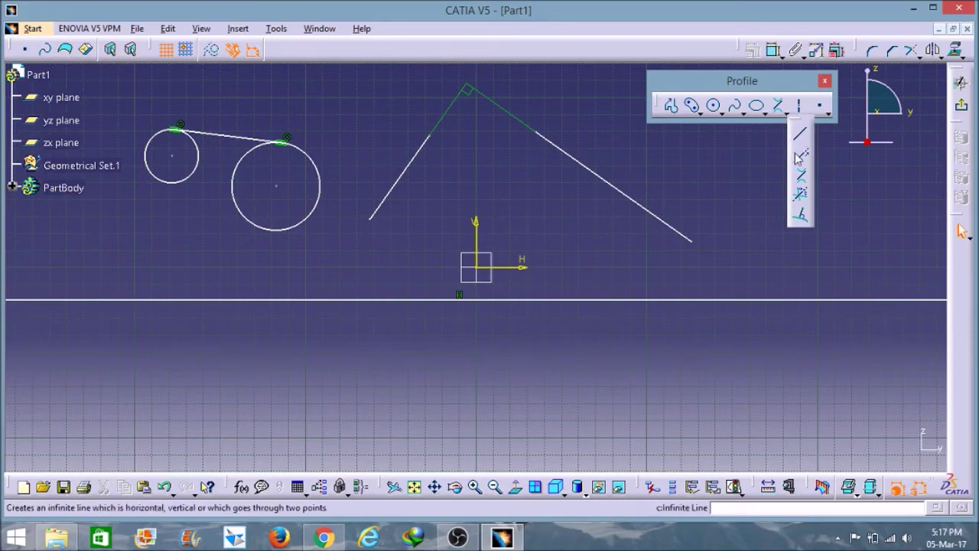
- Create an infinite bisecting line through the peak between the two slanted lines
left_click(801, 196)
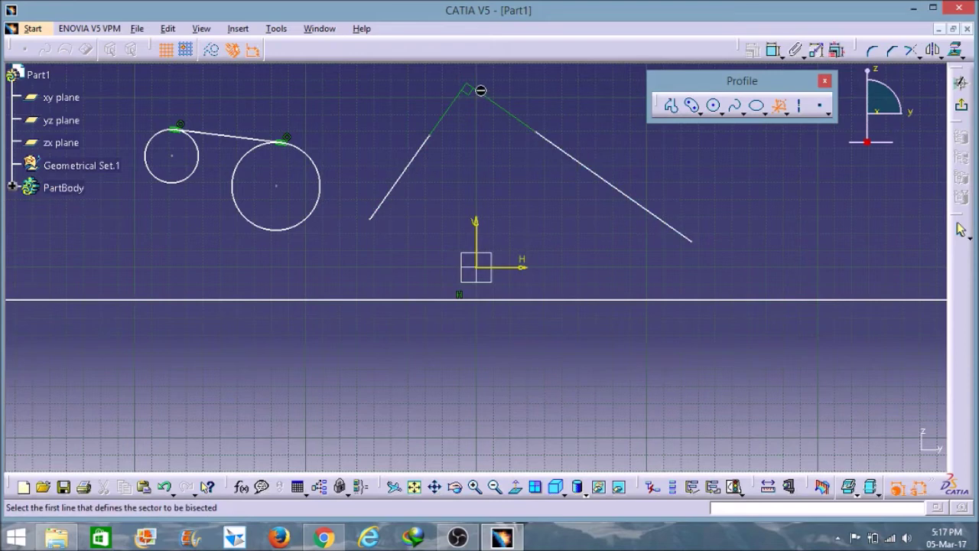
left_click(780, 107)
left_click(580, 163)
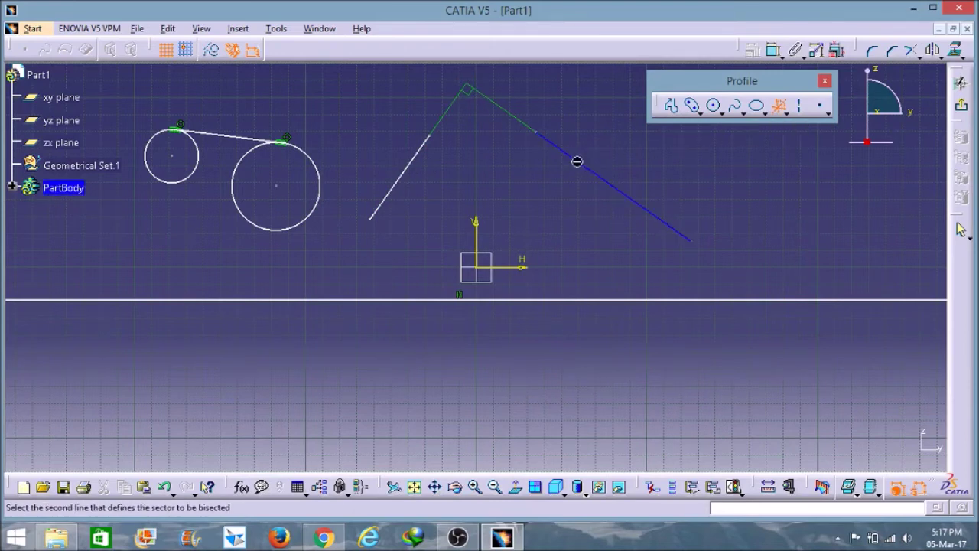
left_click(413, 178)
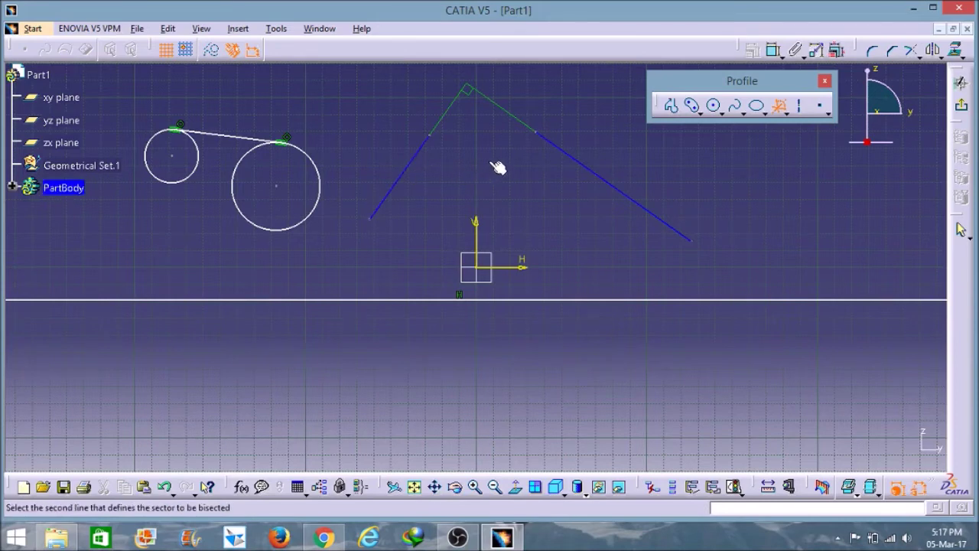
left_click(516, 182)
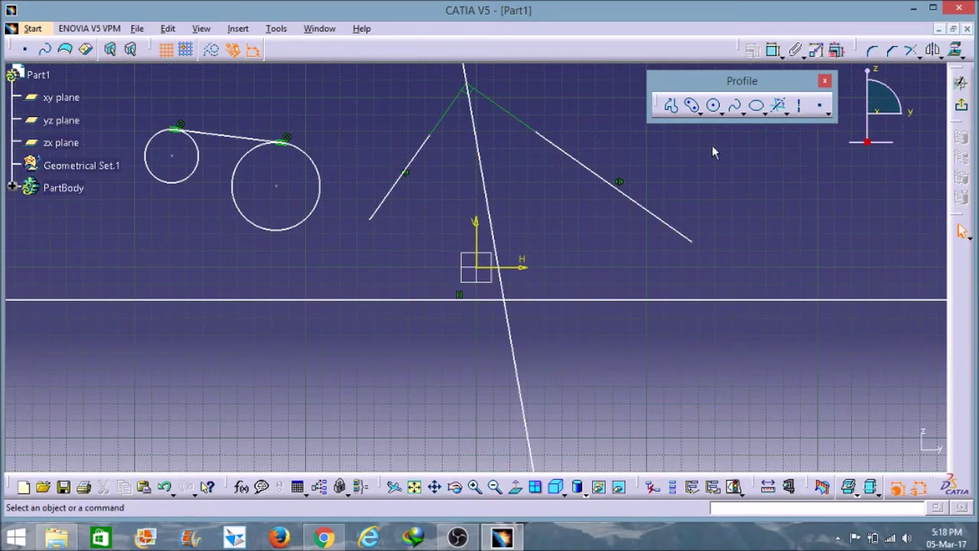
left_click(786, 114)
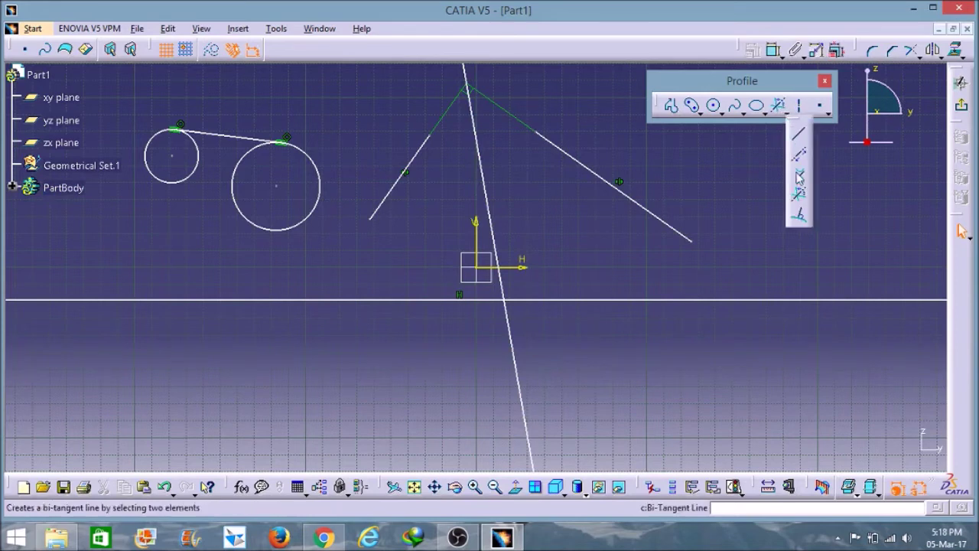
- Draw a line normal to the large circle extending down-right from its rim, then select all geometry
left_click(801, 219)
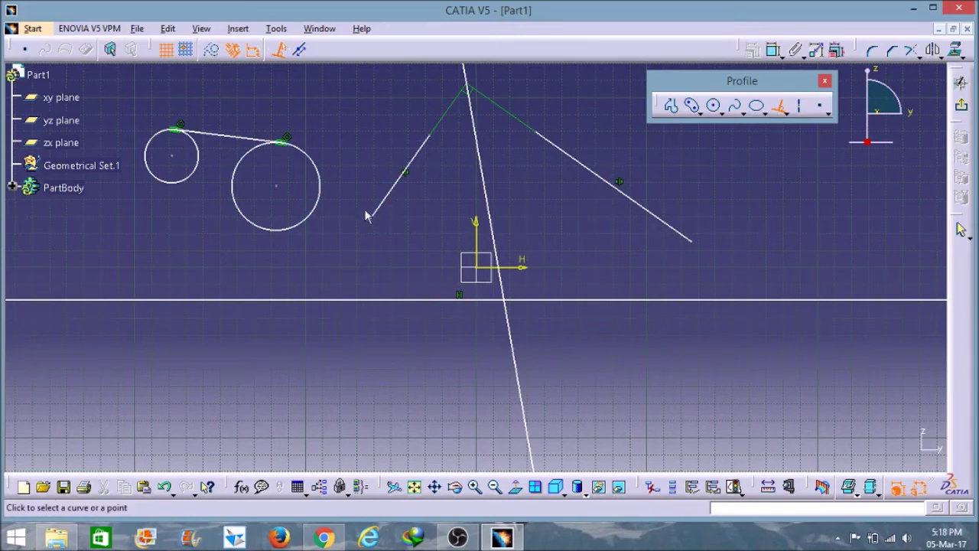
left_click(313, 223)
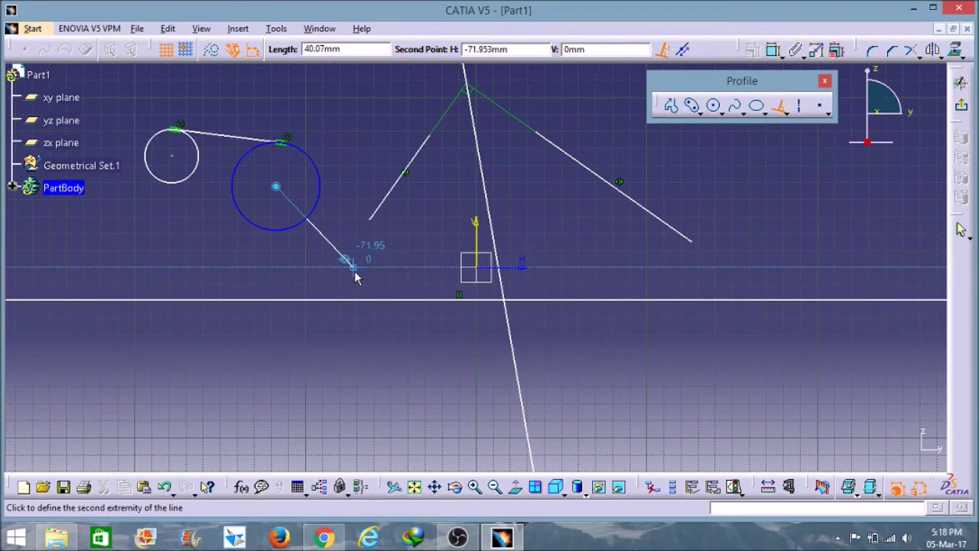
left_click(355, 272)
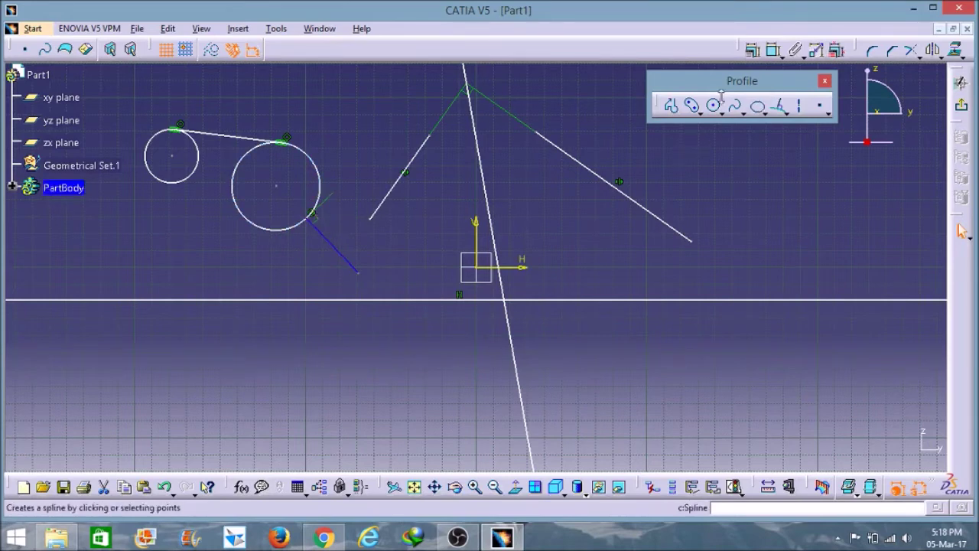
left_click_drag(650, 78, 550, 50)
left_click_drag(139, 84, 729, 441)
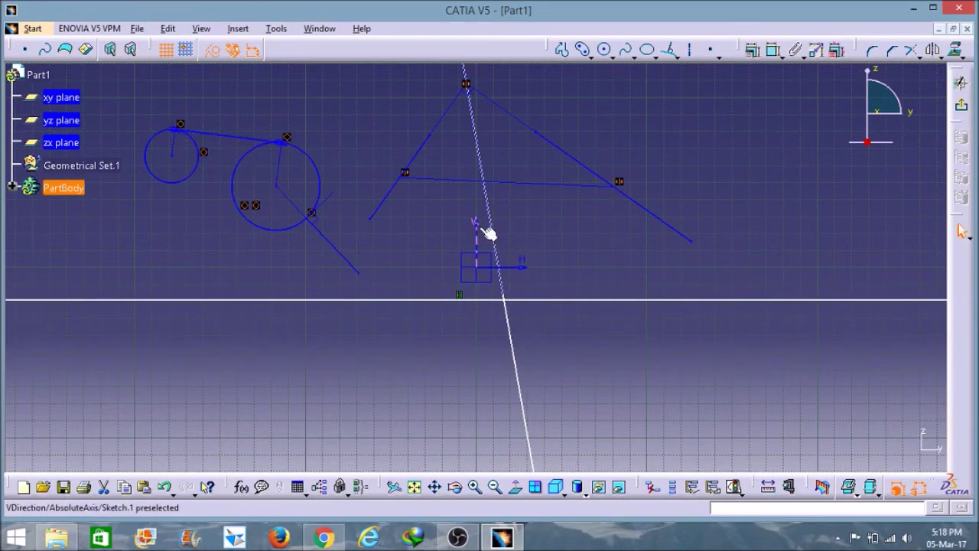
- Delete all selected geometry plus the leftover slanted and horizontal lines, and float the Operation toolbar
key("Delete")
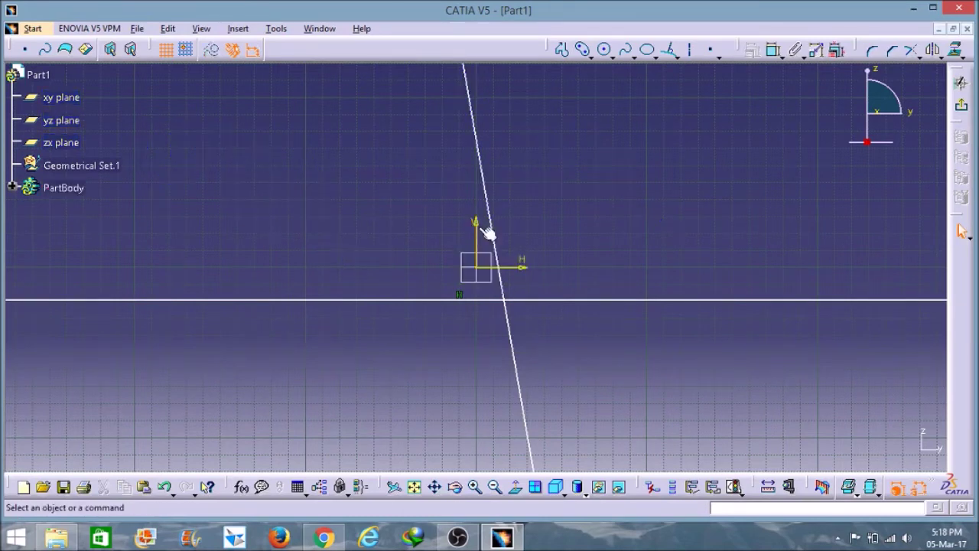
left_click(495, 210)
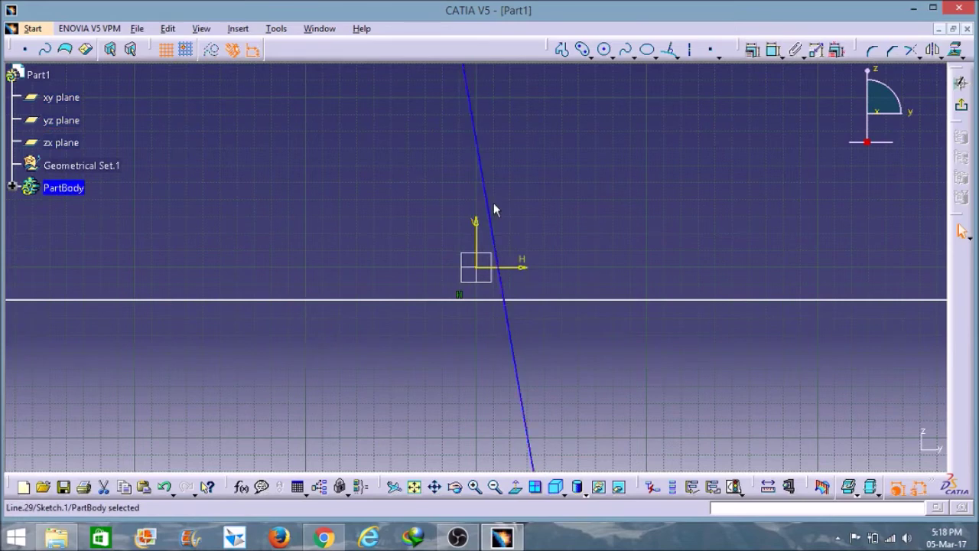
key("Delete")
left_click(448, 299)
key("Delete")
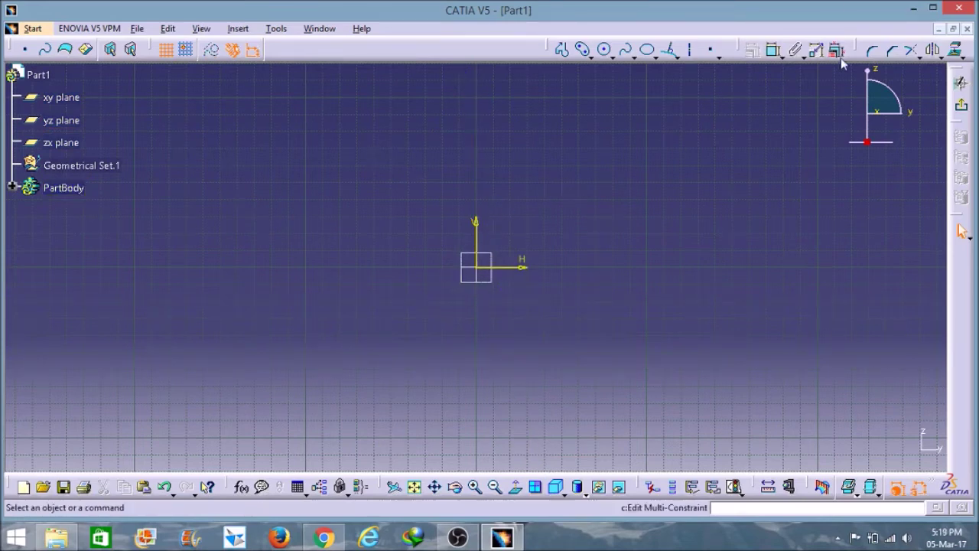
left_click_drag(865, 49, 700, 112)
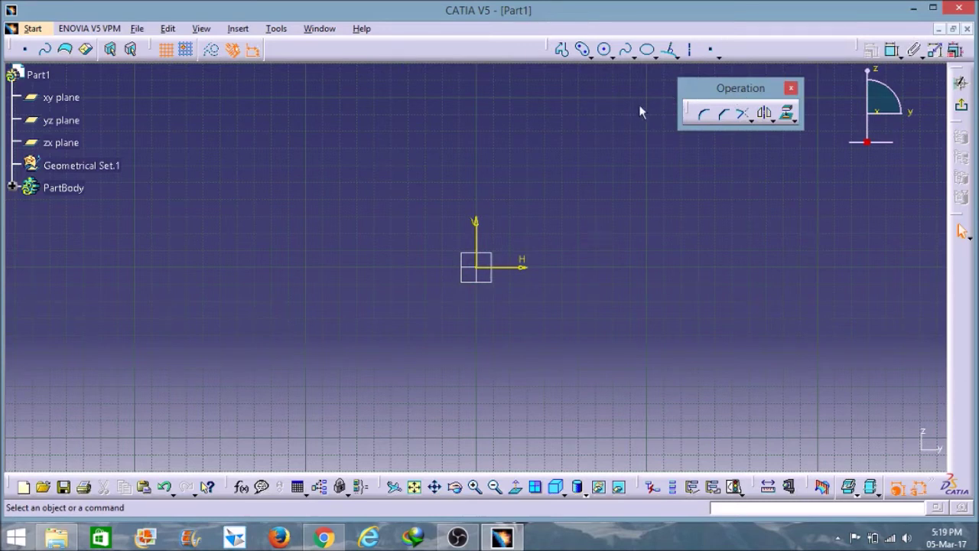
- Draw a two-point rectangle above the origin, straddling the V axis
left_click(592, 59)
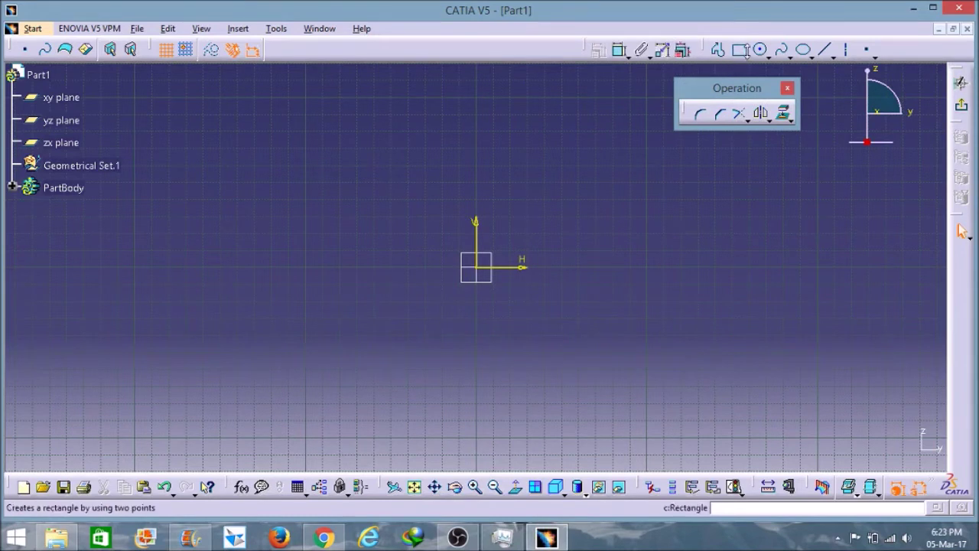
left_click(740, 50)
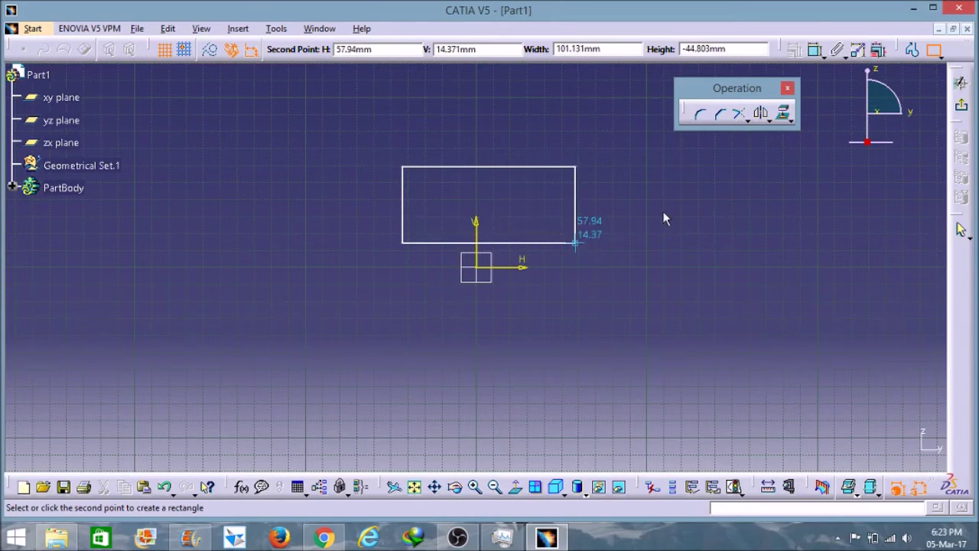
- Fillet the rectangle's top-left and top-right corners, using a different trim option for the second
left_click(702, 117)
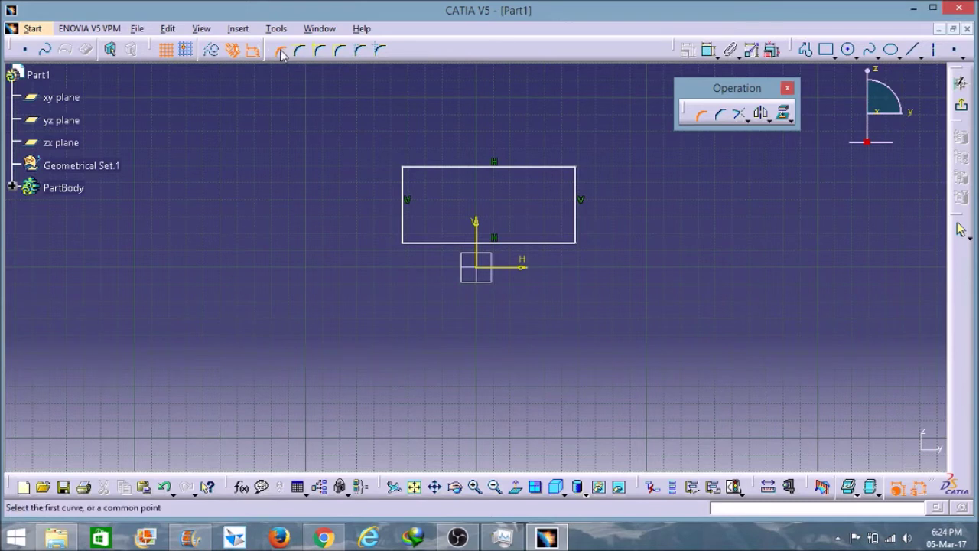
left_click(404, 190)
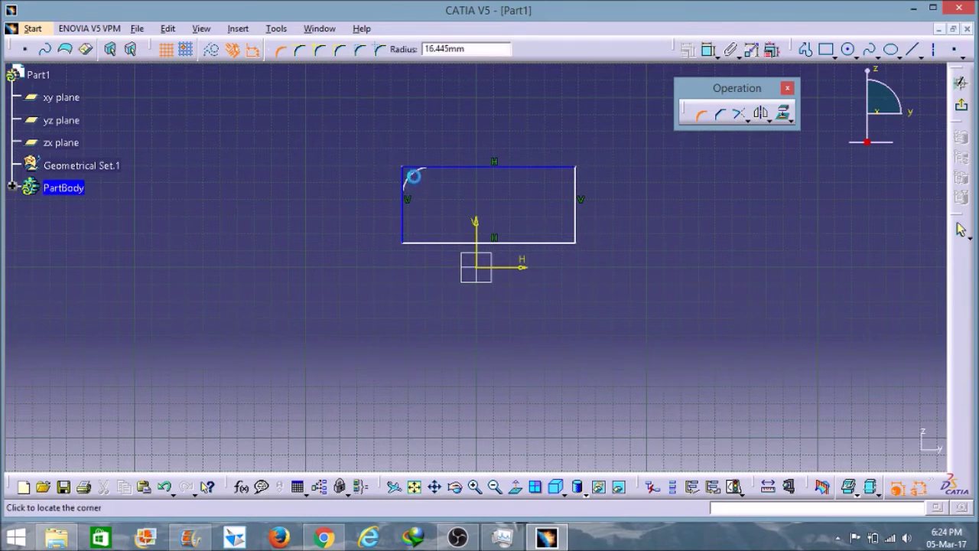
left_click(413, 171)
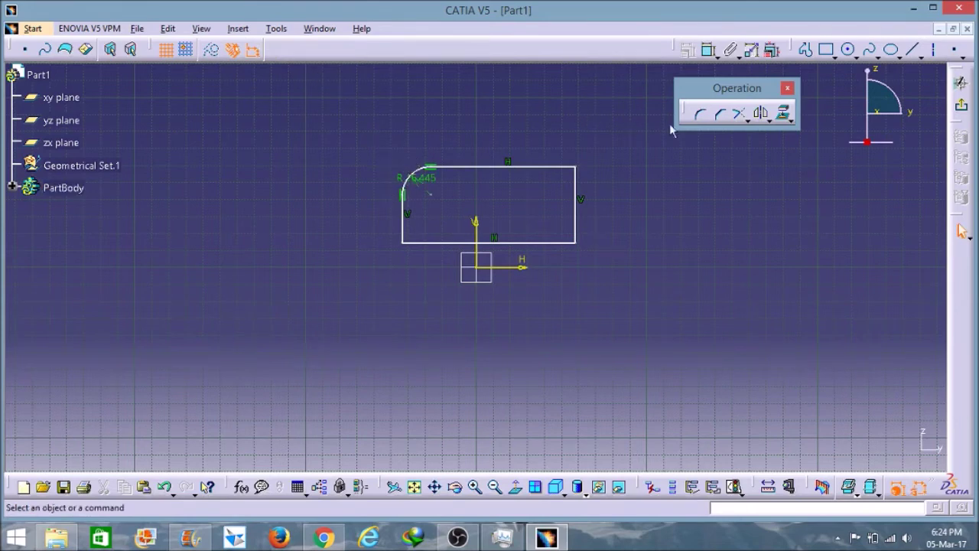
left_click(700, 114)
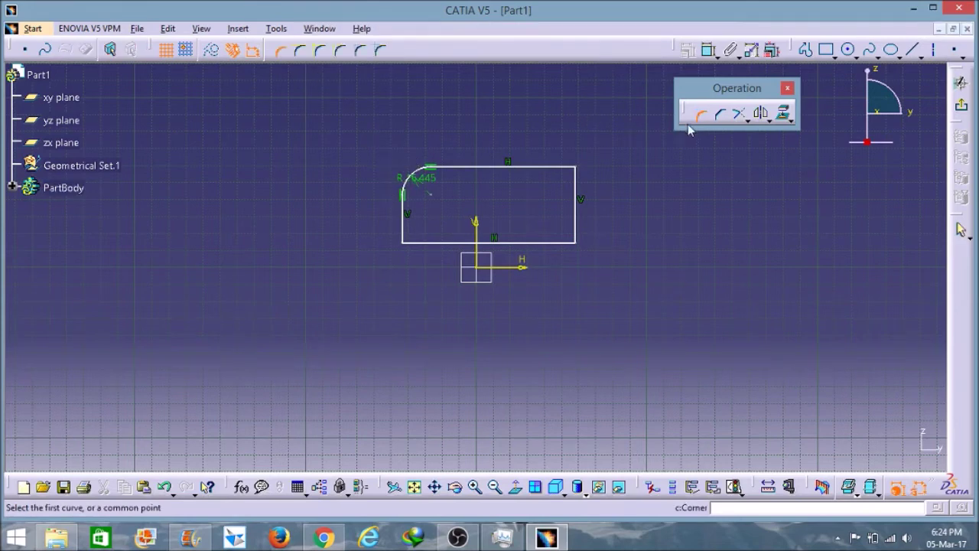
left_click(301, 51)
left_click(553, 168)
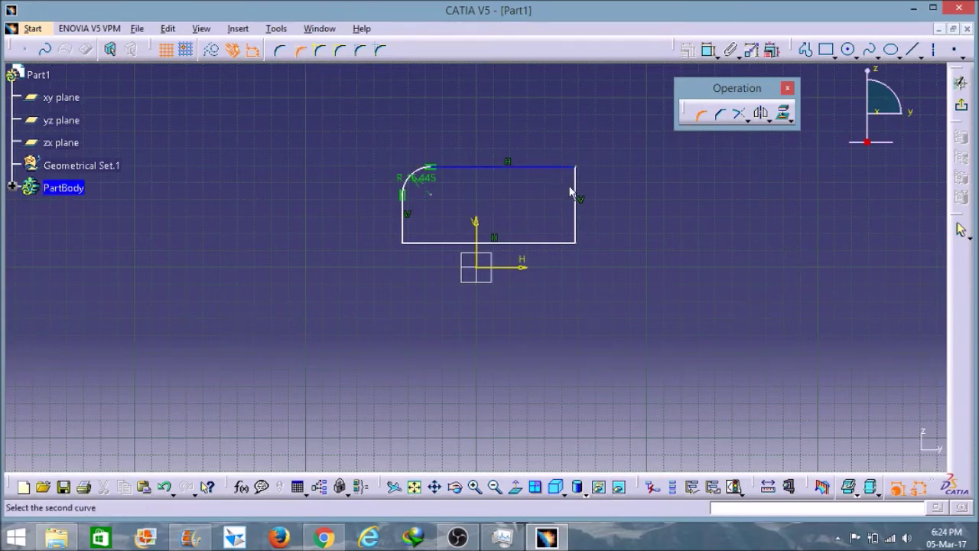
left_click(575, 194)
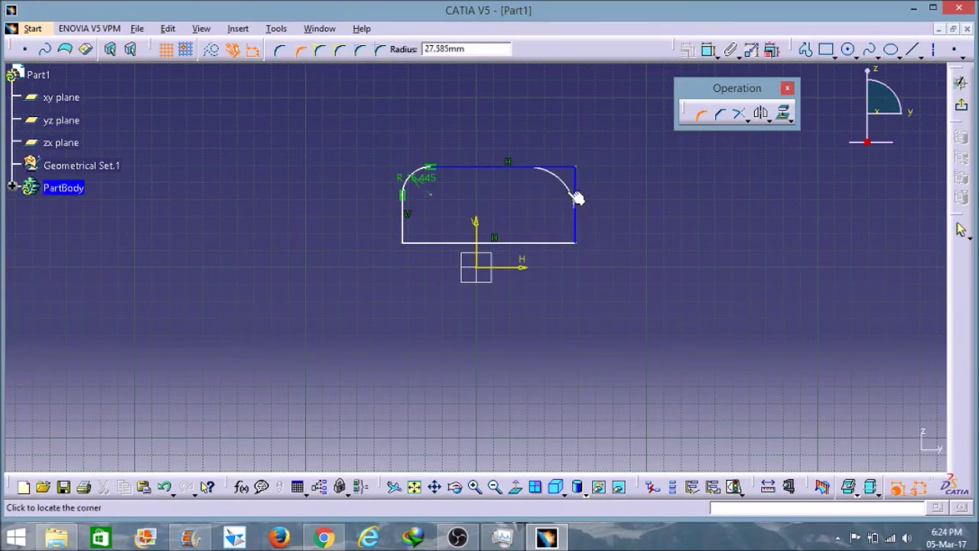
left_click(574, 193)
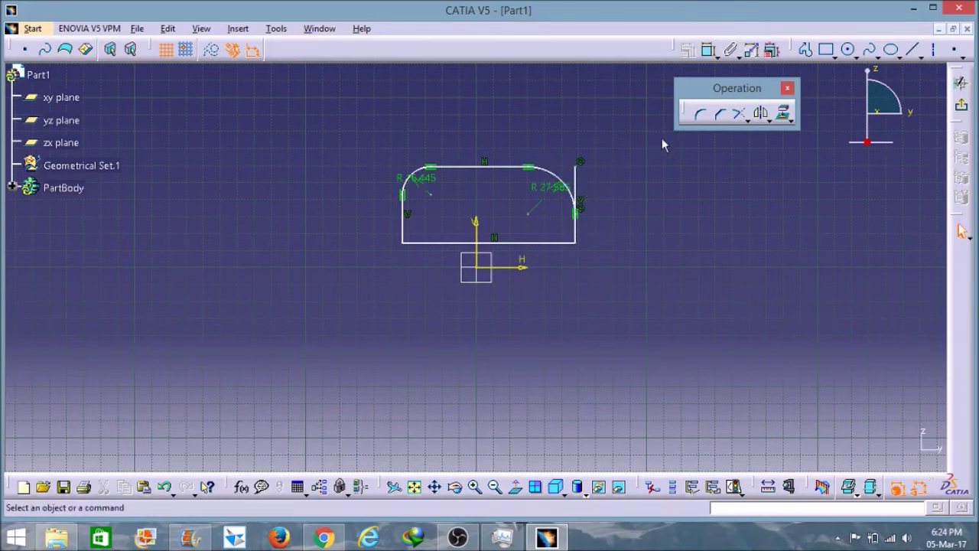
- Fillet the bottom-left corner with another trim option, cancel Chamfer, and select the rounded rectangle
left_click(699, 114)
left_click(321, 52)
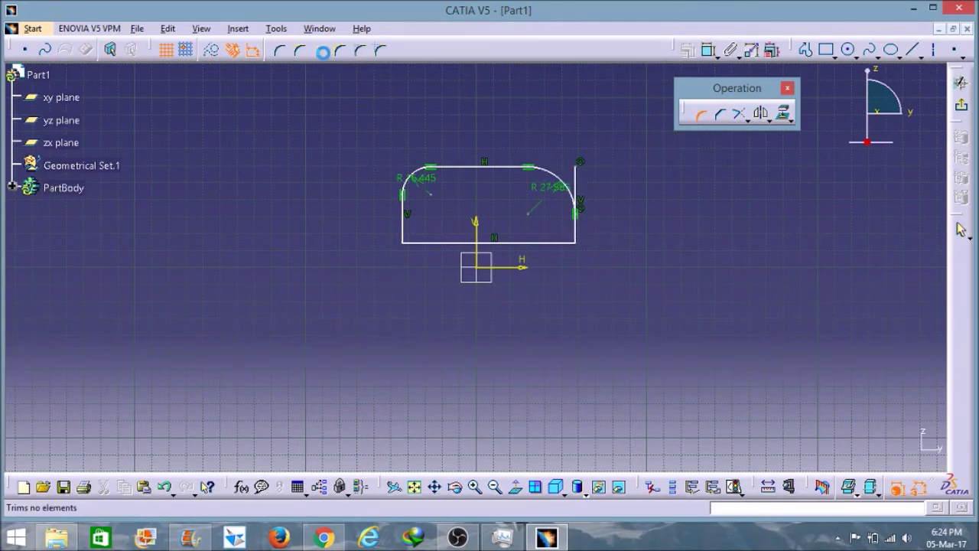
left_click(411, 223)
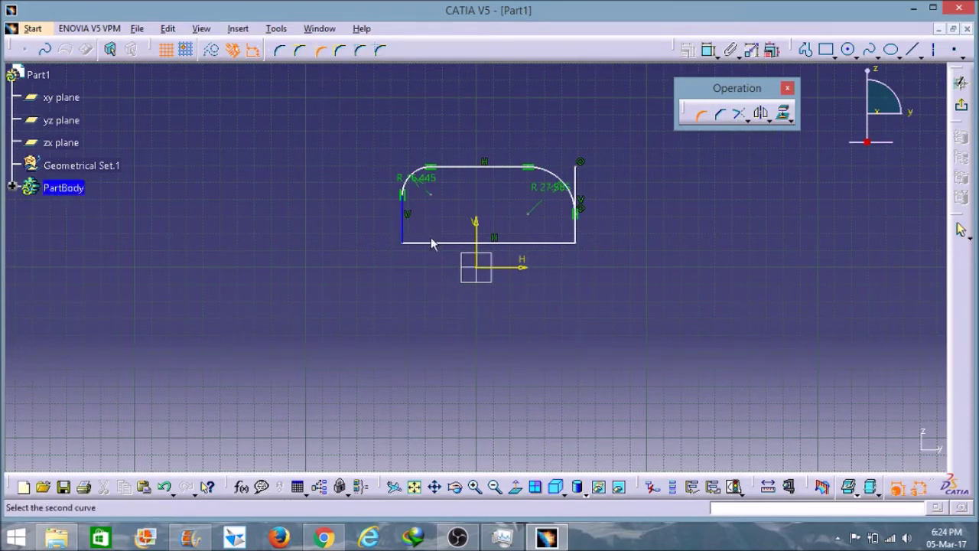
left_click(431, 241)
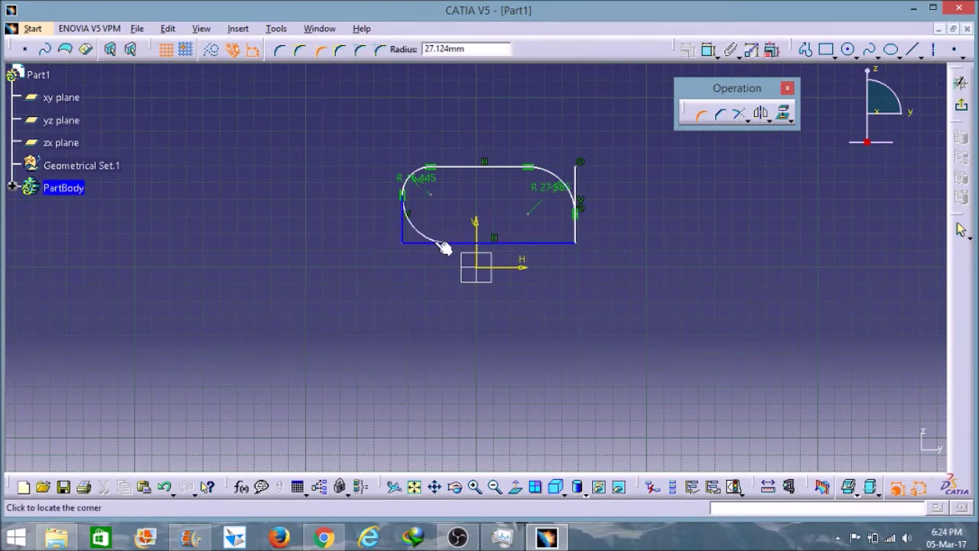
left_click(405, 216)
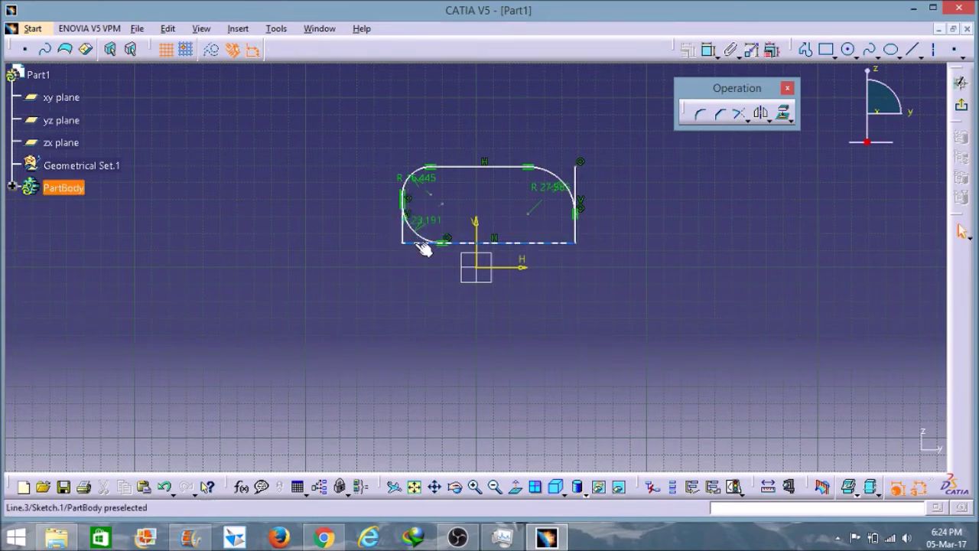
left_click(722, 119)
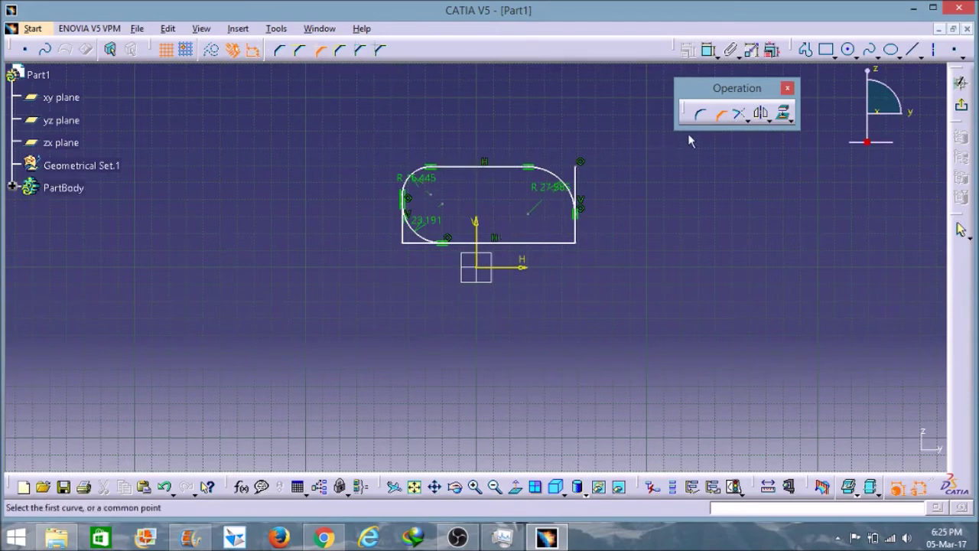
left_click(720, 114)
mouse_move(344, 129)
left_mouse_down()
mouse_move(471, 237)
mouse_move(615, 297)
left_mouse_up()
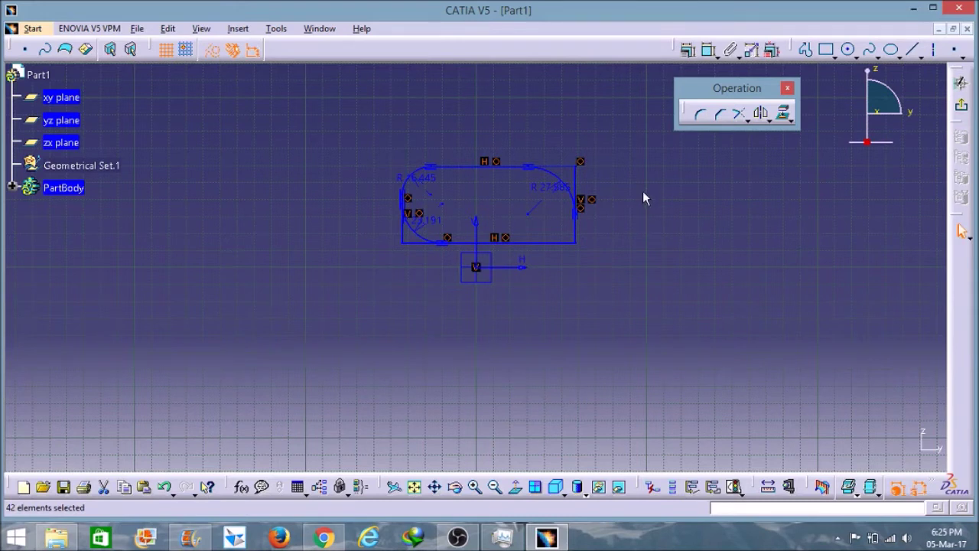
- Delete the filleted rectangle and draw two slanted lines, one to the lower right and one to the lower left
left_click(696, 194)
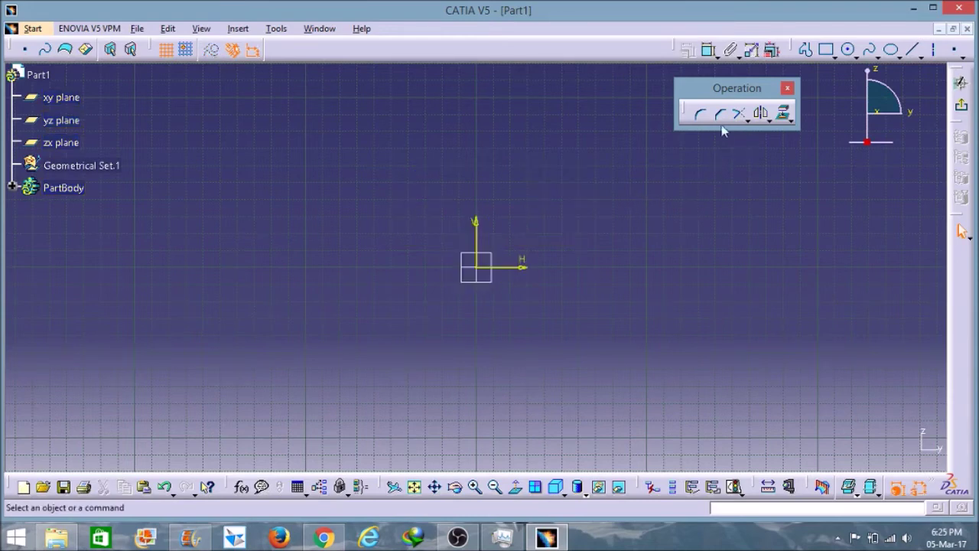
left_click(744, 123)
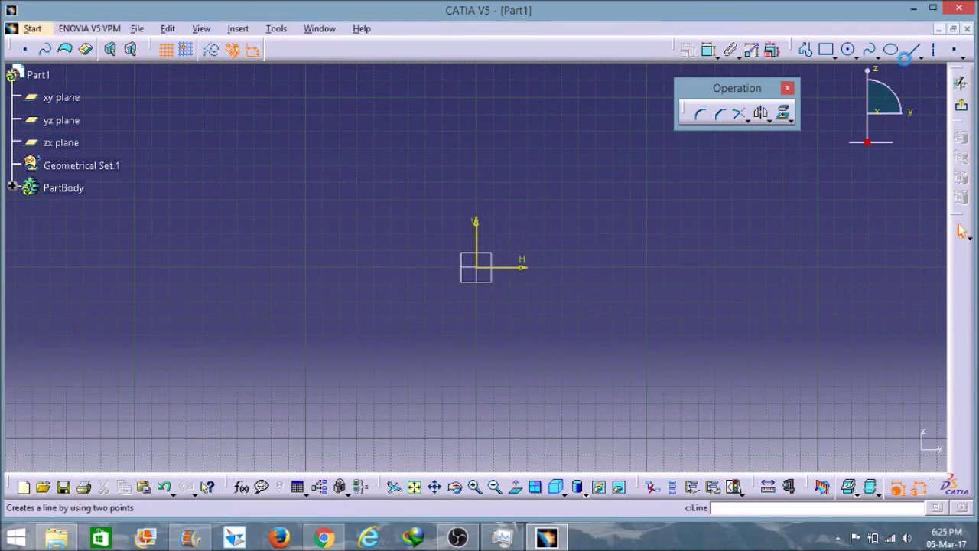
left_click(911, 50)
left_click(488, 121)
left_click(625, 241)
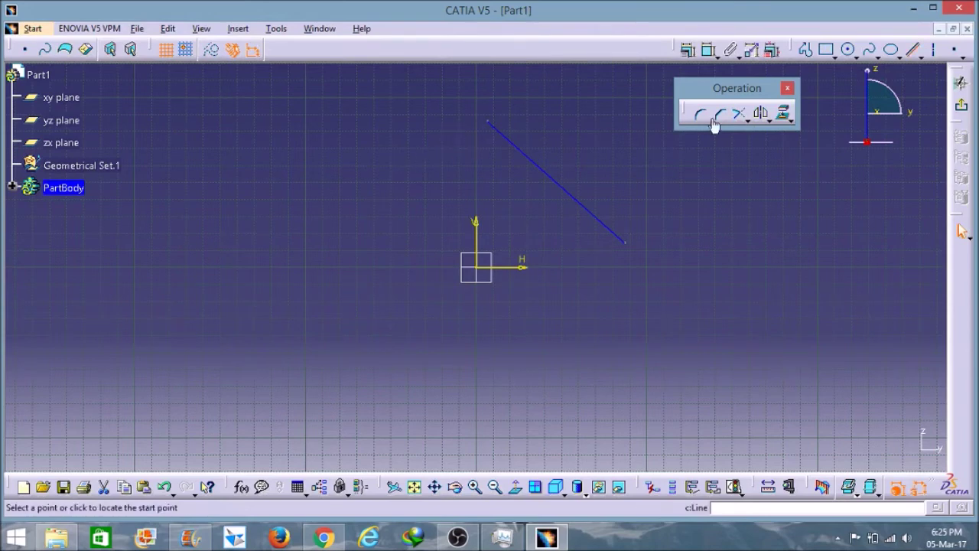
left_click(421, 121)
left_click(325, 281)
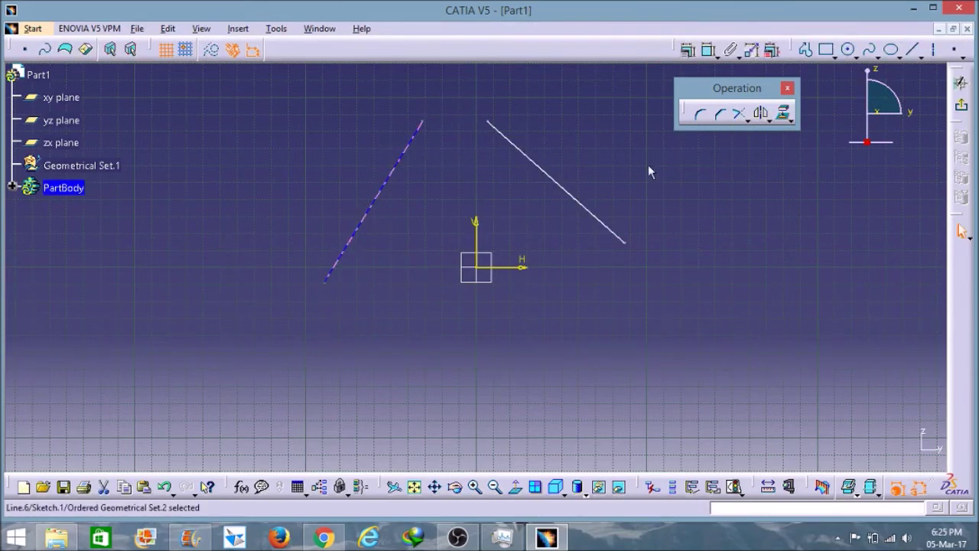
- Draw a horizontal line crossing both slanted lines
left_click(913, 50)
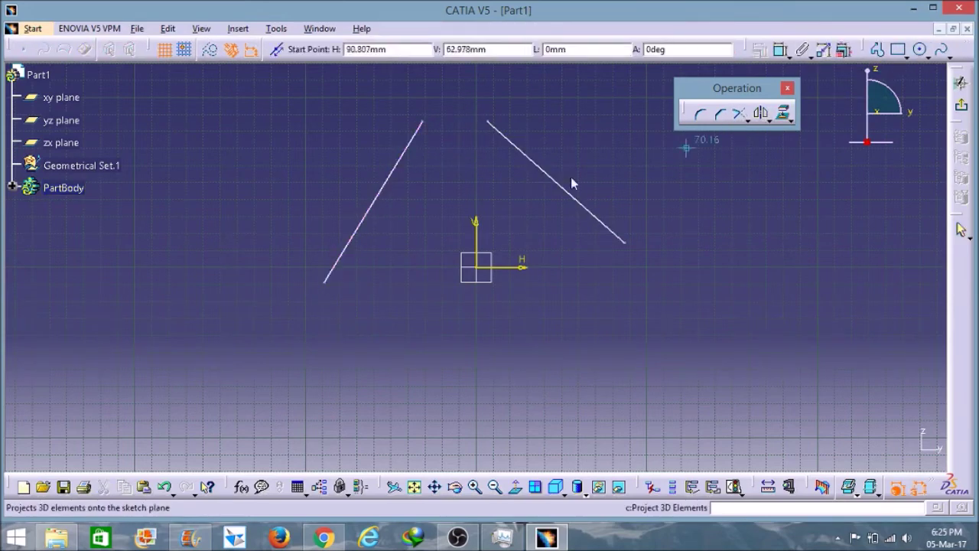
left_click(305, 187)
left_click(636, 187)
left_click(743, 186)
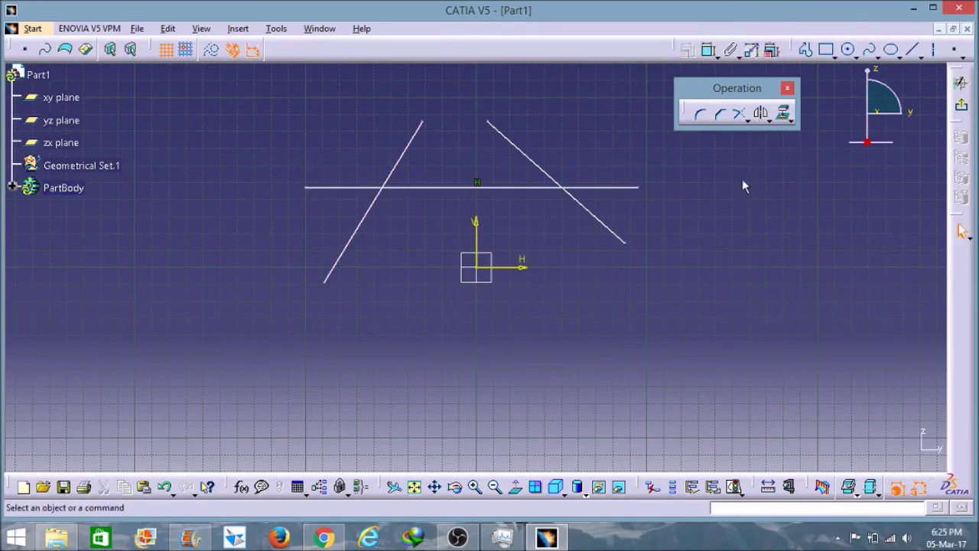
left_click(748, 119)
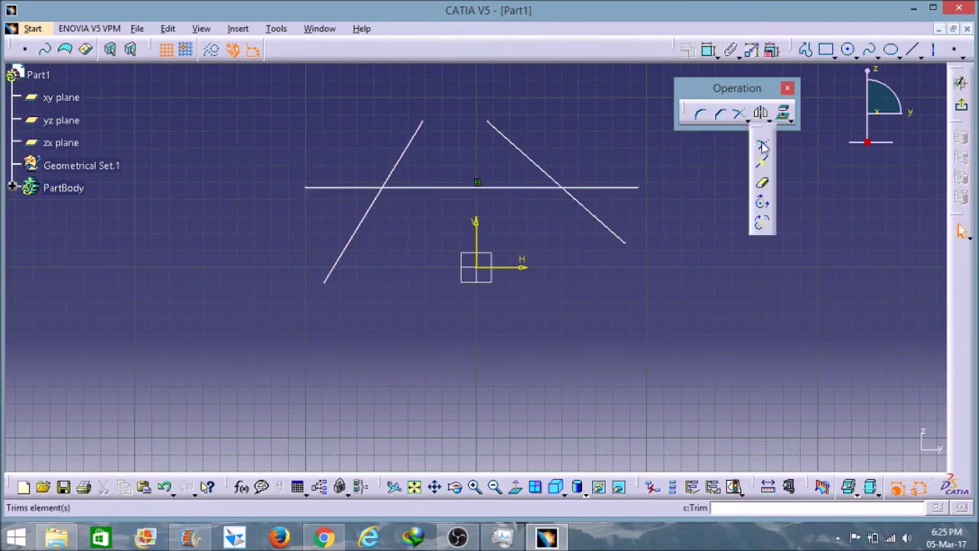
- Trim the right slanted line at the horizontal line, removing its upper portion
left_click(763, 146)
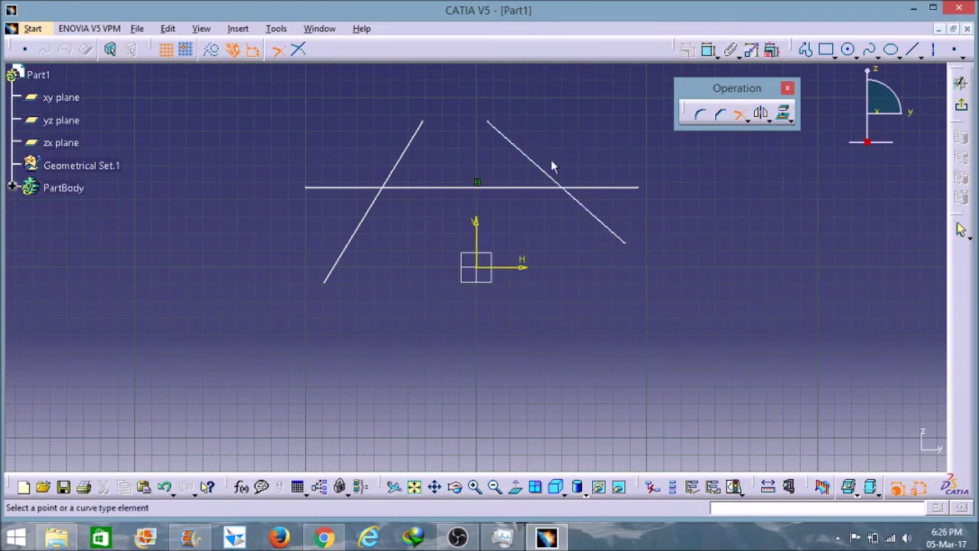
left_click(585, 207)
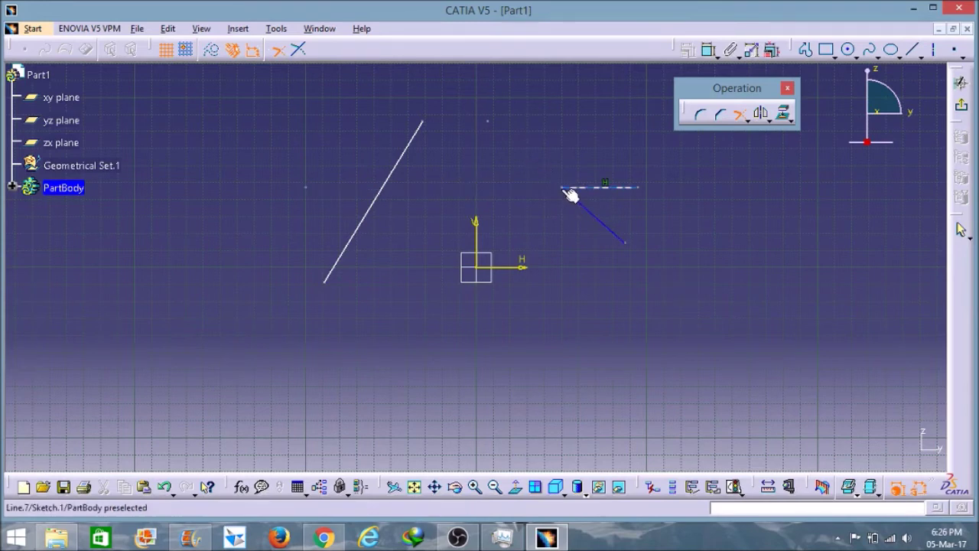
left_click(563, 188)
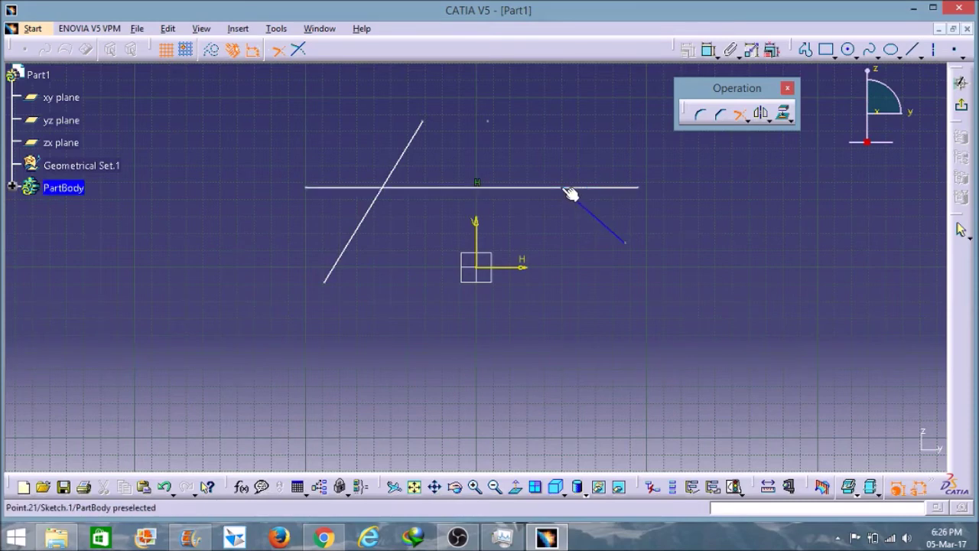
left_click(570, 194)
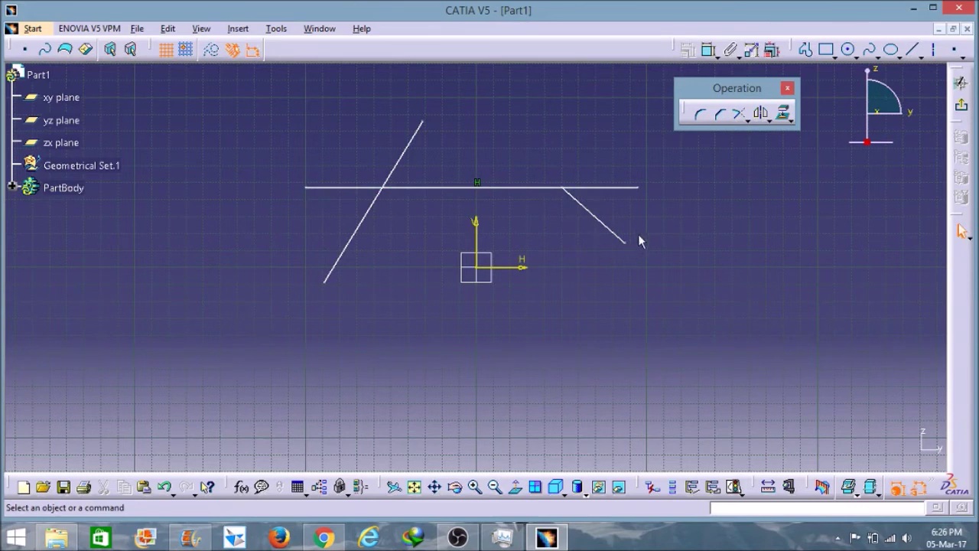
- Break the left slanted line at the horizontal line and check its upper and lower pieces
left_click(746, 120)
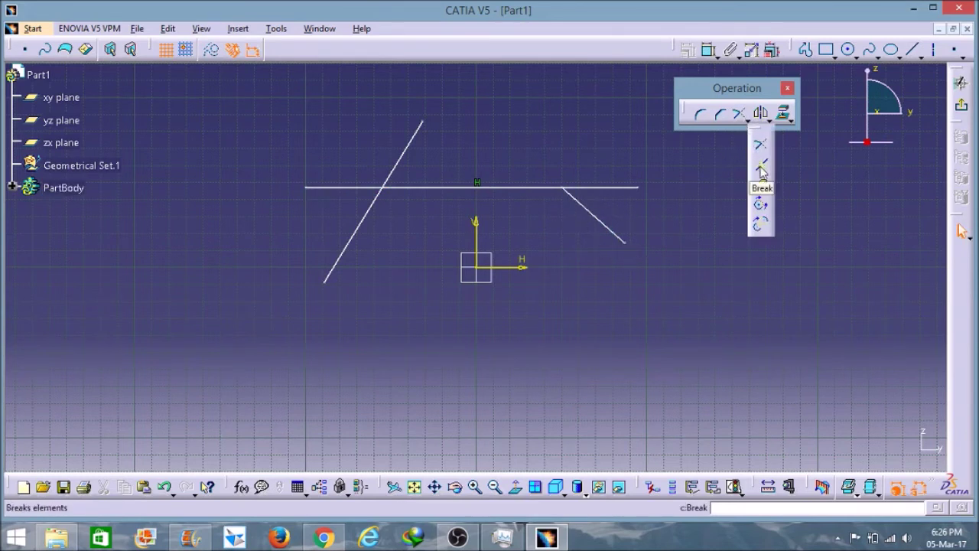
left_click(761, 173)
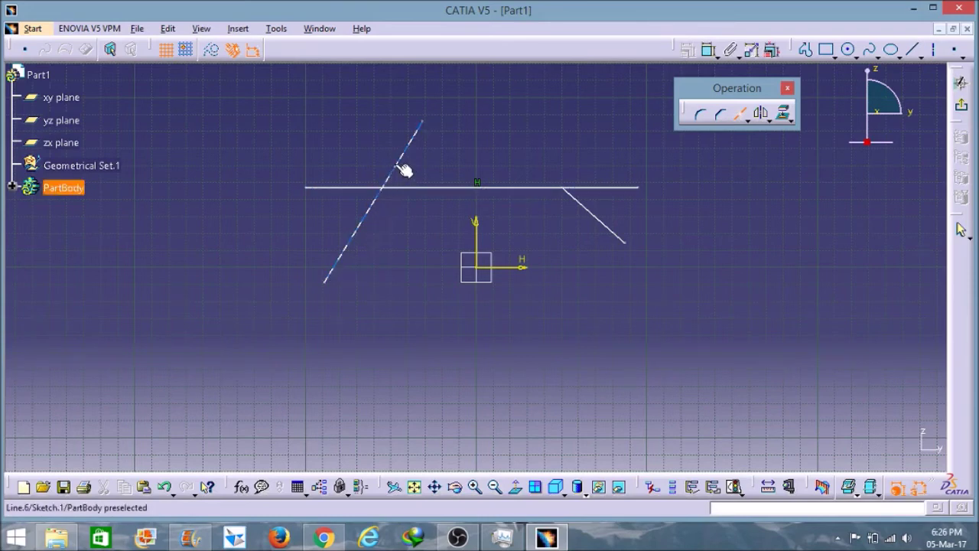
left_click(383, 195)
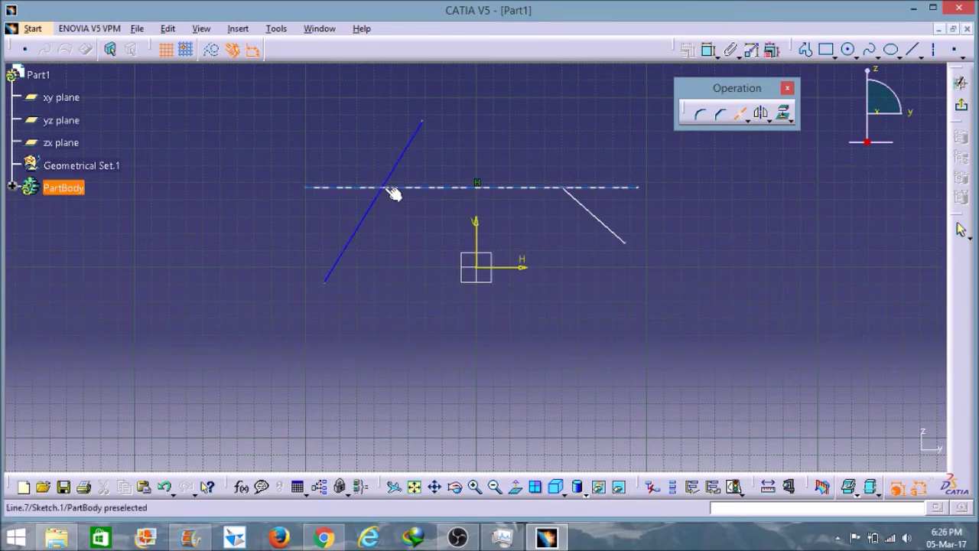
left_click(389, 188)
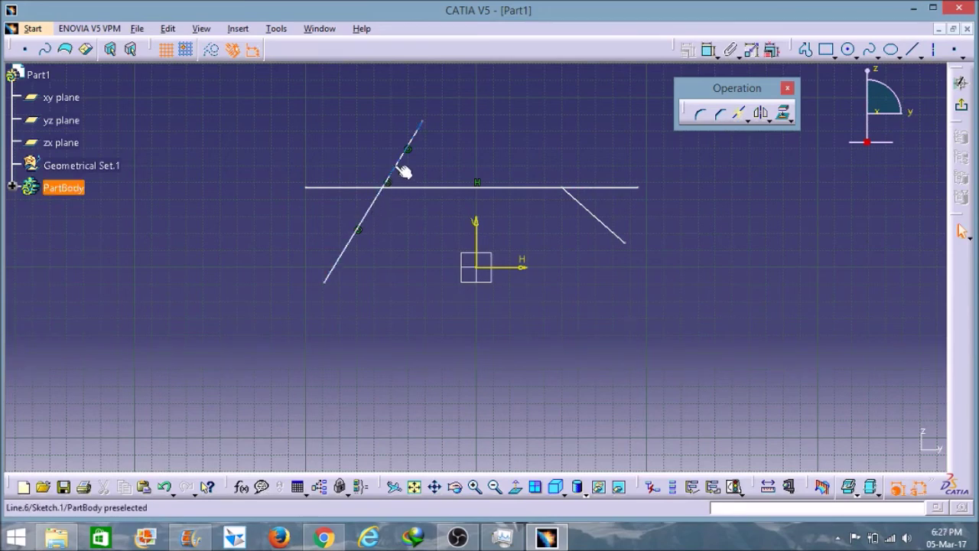
left_click(403, 172)
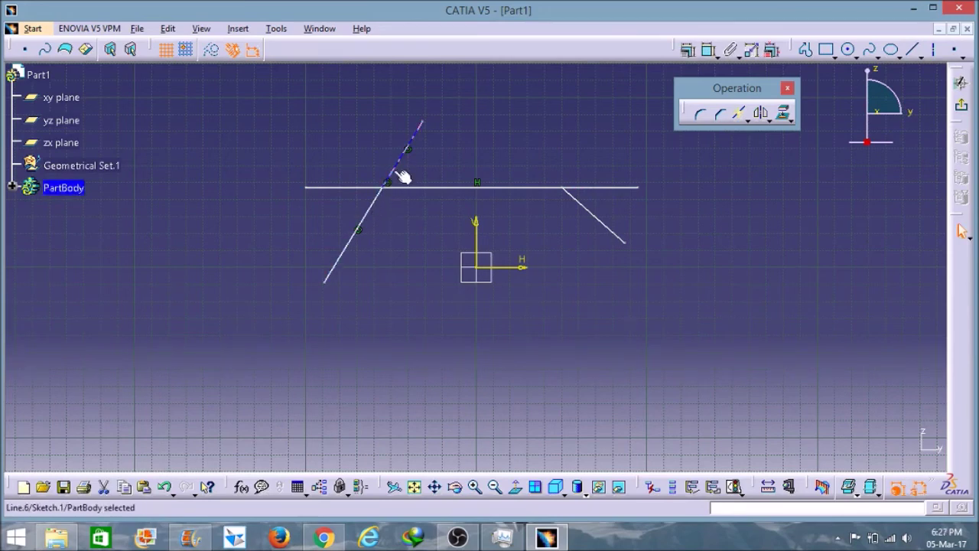
left_click(379, 212)
left_click(554, 162)
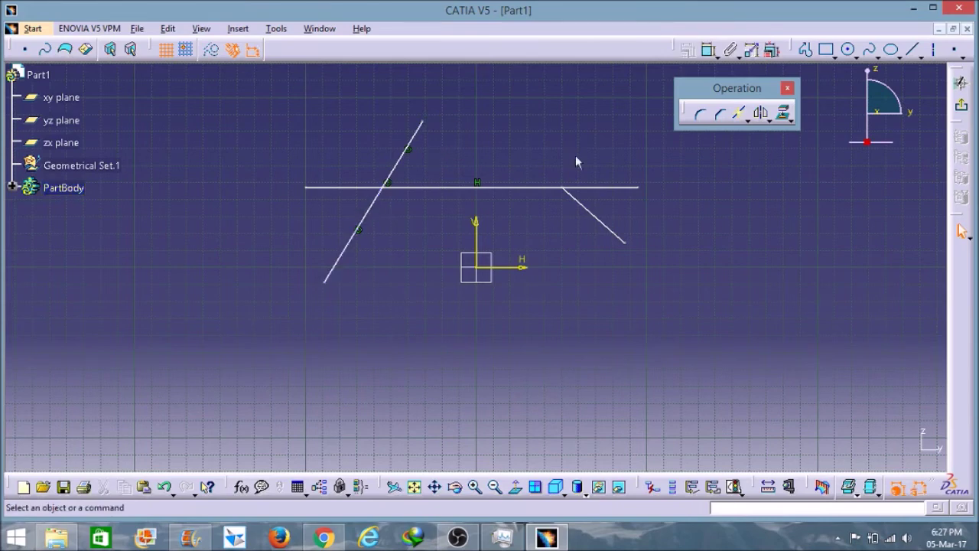
left_click(741, 118)
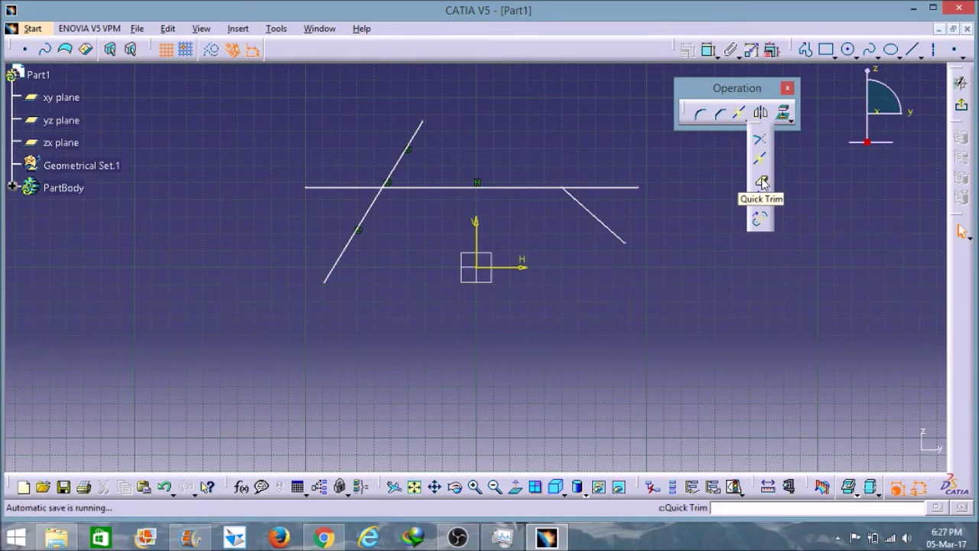
- Quick Trim the horizontal line's middle segment between the slanted lines, then box-select the whole sketch
left_click(762, 181)
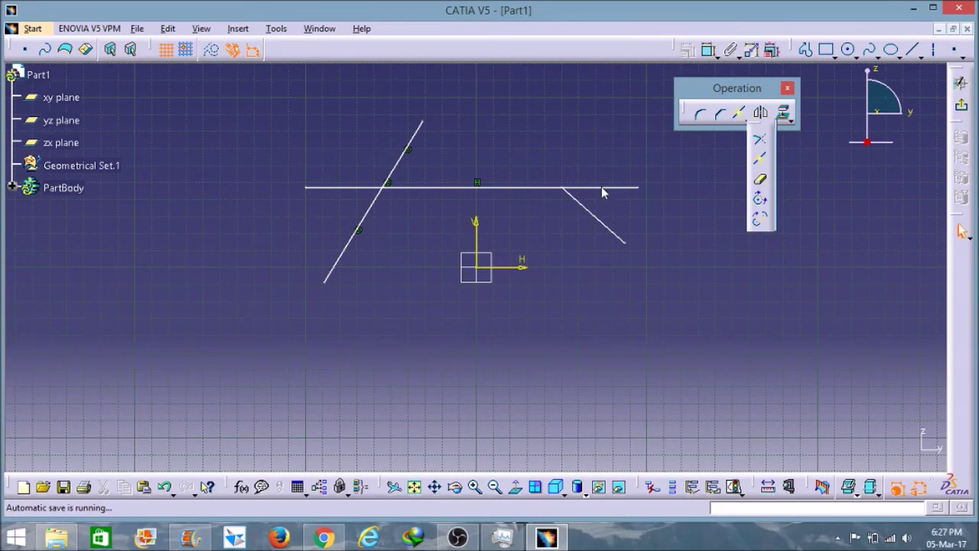
left_click(761, 184)
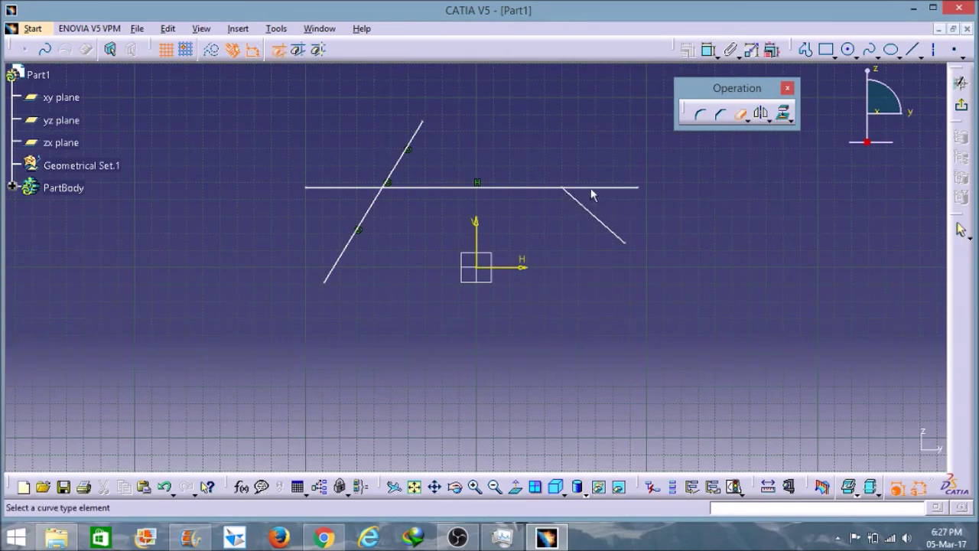
left_click(531, 188)
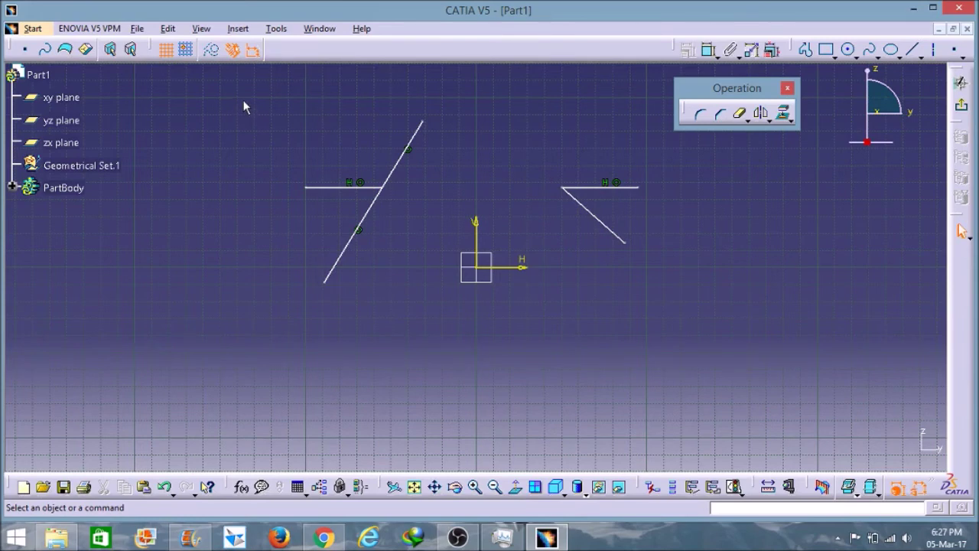
mouse_move(243, 233)
left_mouse_down()
mouse_move(416, 247)
mouse_move(667, 341)
left_mouse_up()
- Delete all sketch elements and draw three slanted lines: lower-right, lower-left, and one ending near the origin
key("Delete")
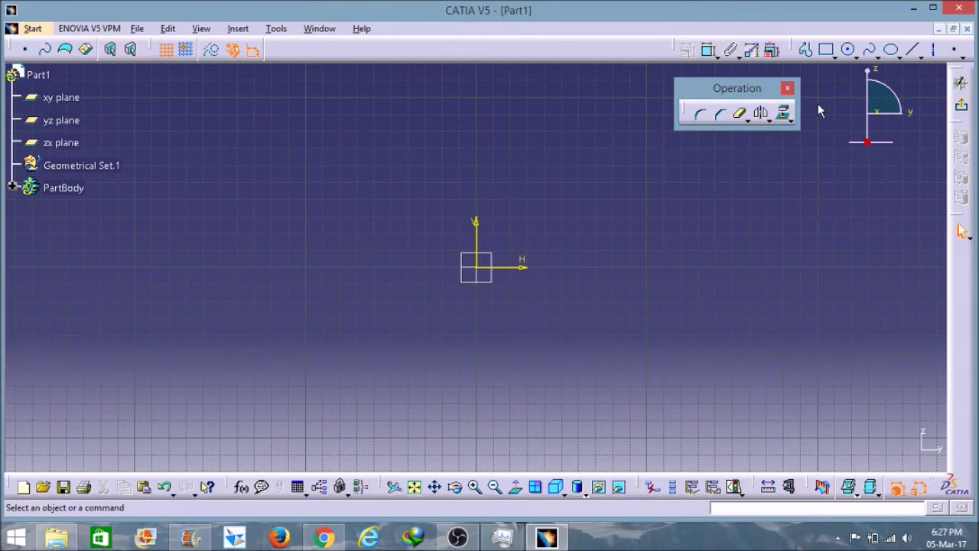
left_click(915, 52)
left_click(519, 117)
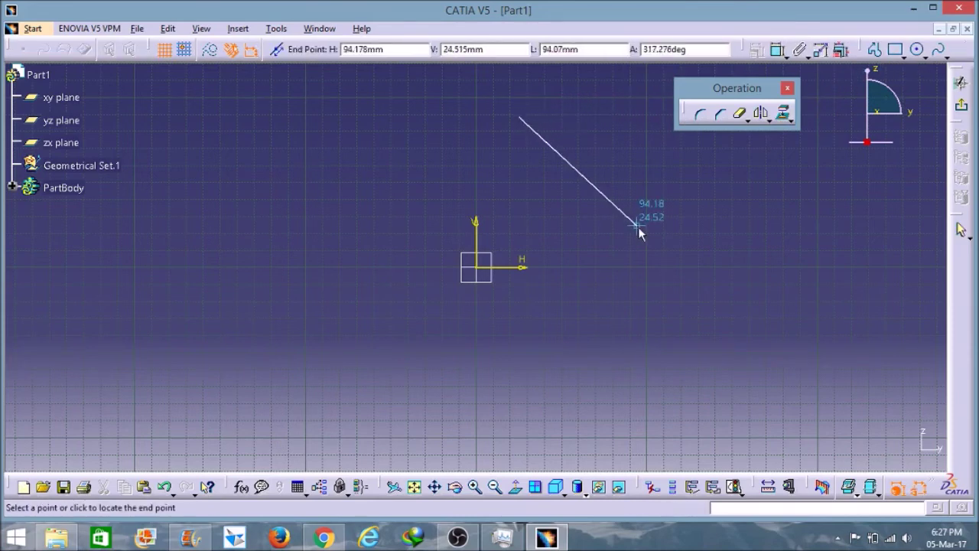
left_click(639, 227)
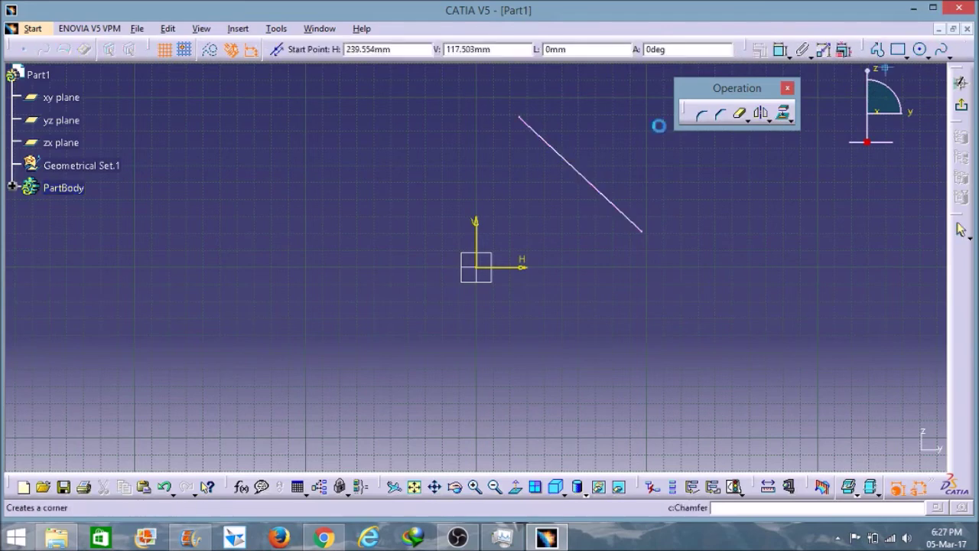
left_click(424, 129)
left_click(350, 242)
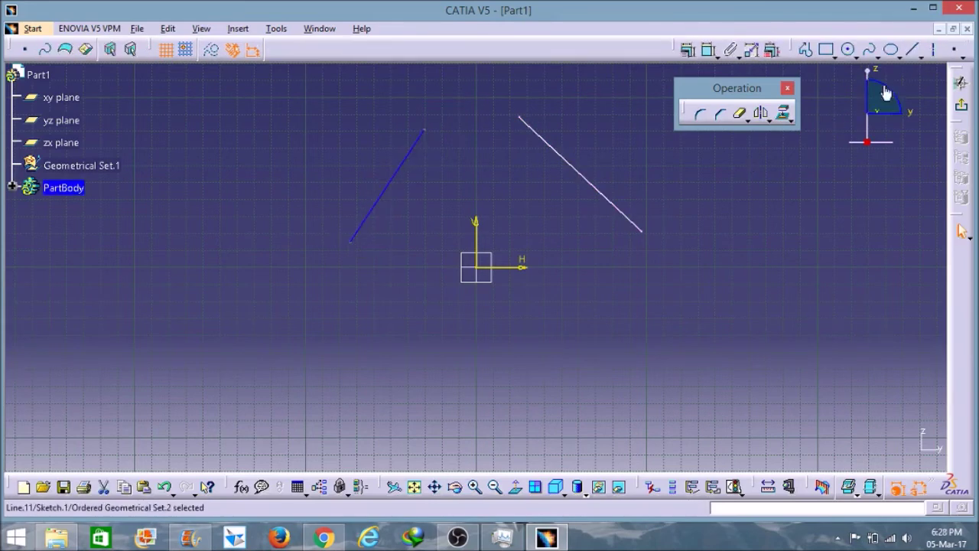
left_click(912, 49)
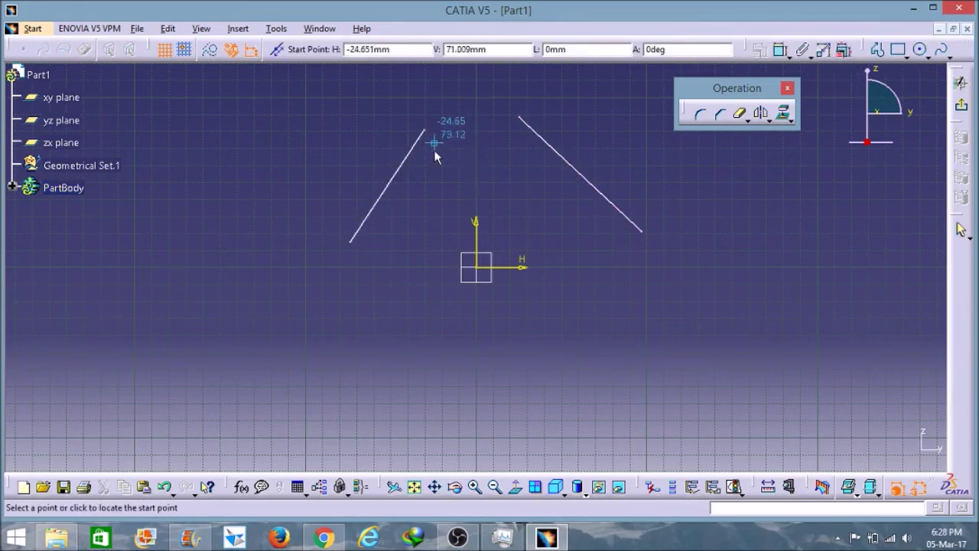
left_click(434, 171)
left_click(535, 240)
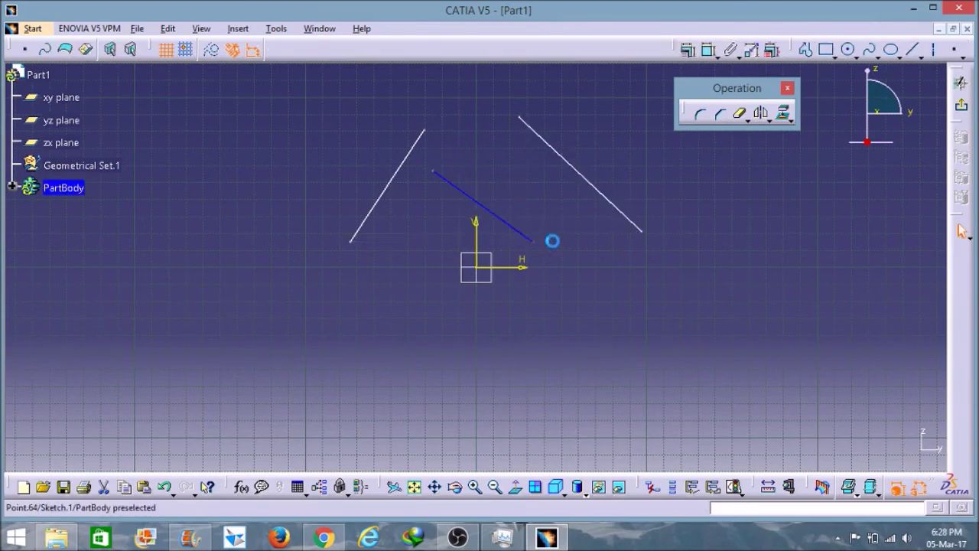
left_click(767, 190)
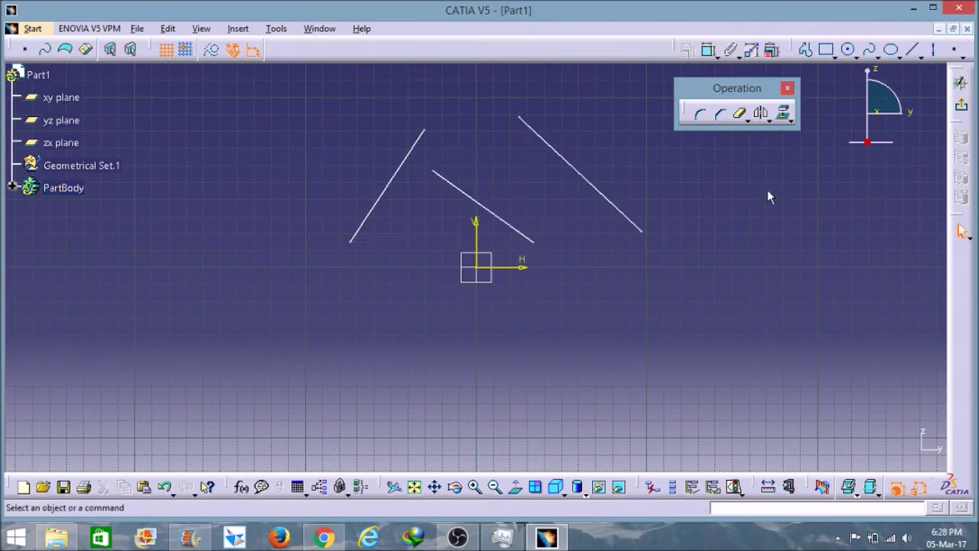
- Mirror the middle line, then the upper-left line, about the H axis
left_click(763, 114)
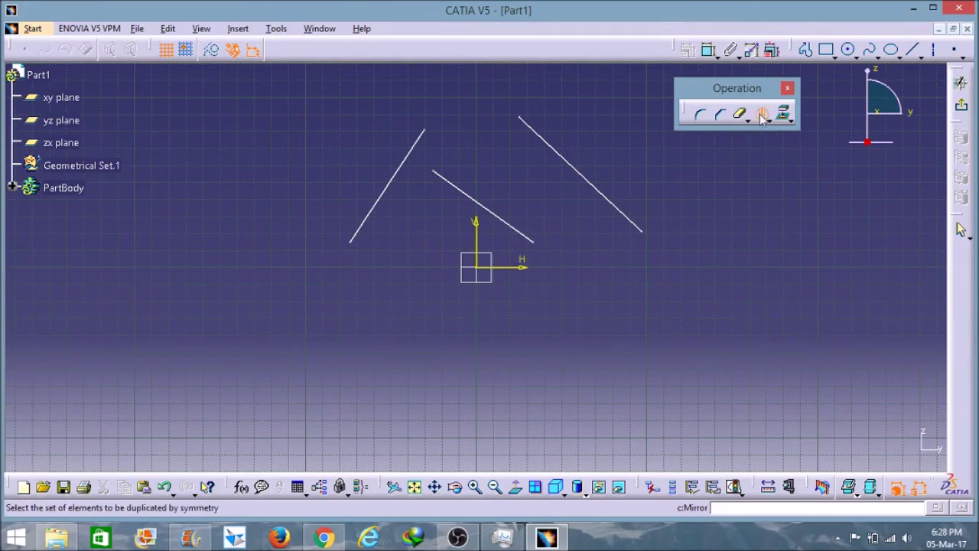
left_click(501, 219)
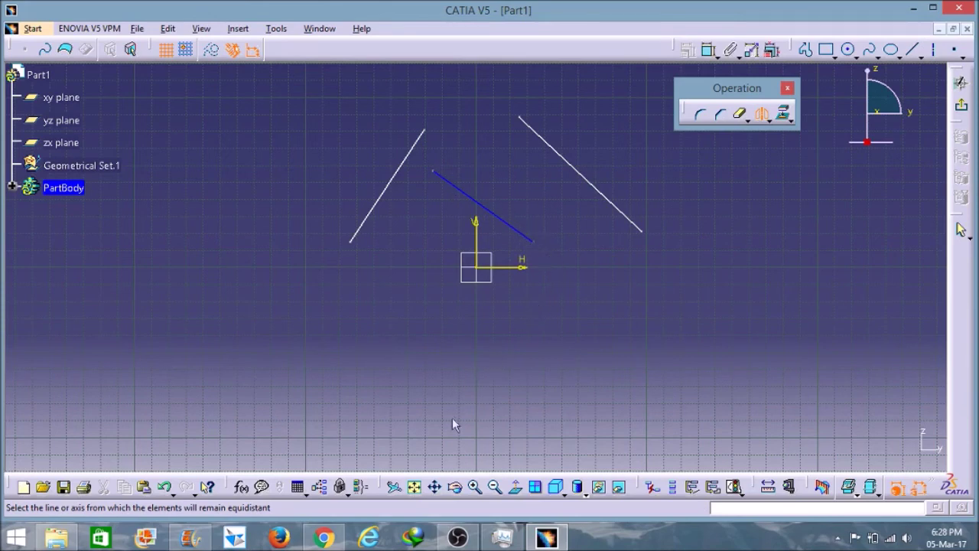
left_click(522, 266)
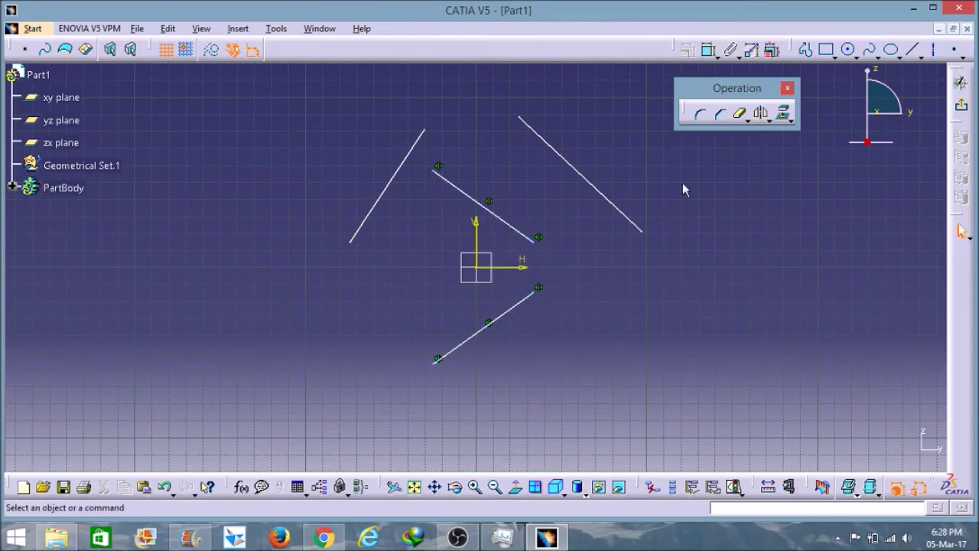
left_click(763, 117)
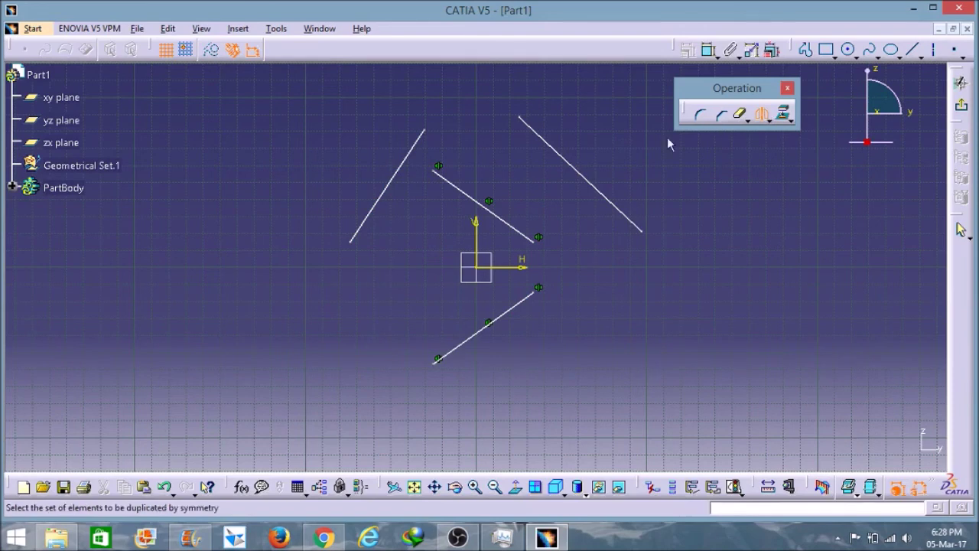
left_click(402, 182)
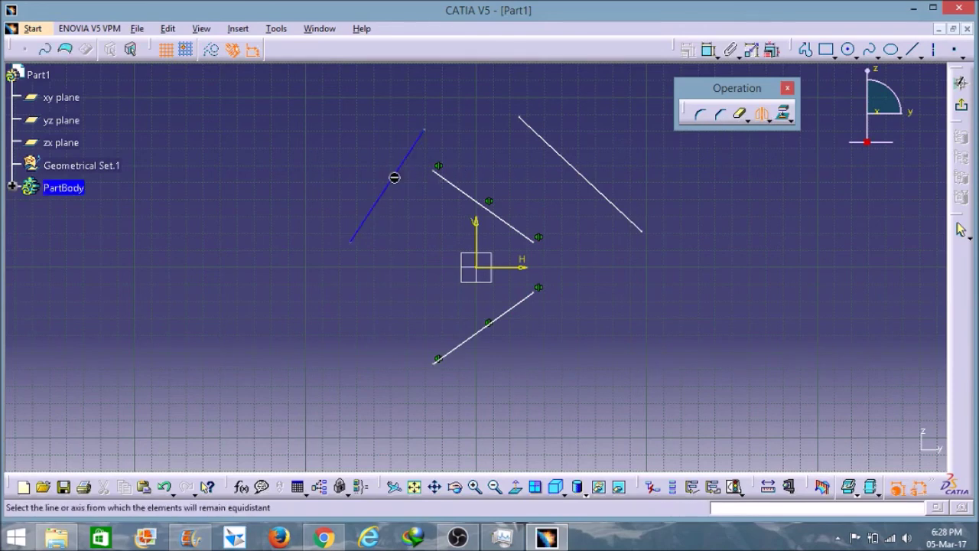
left_click(521, 268)
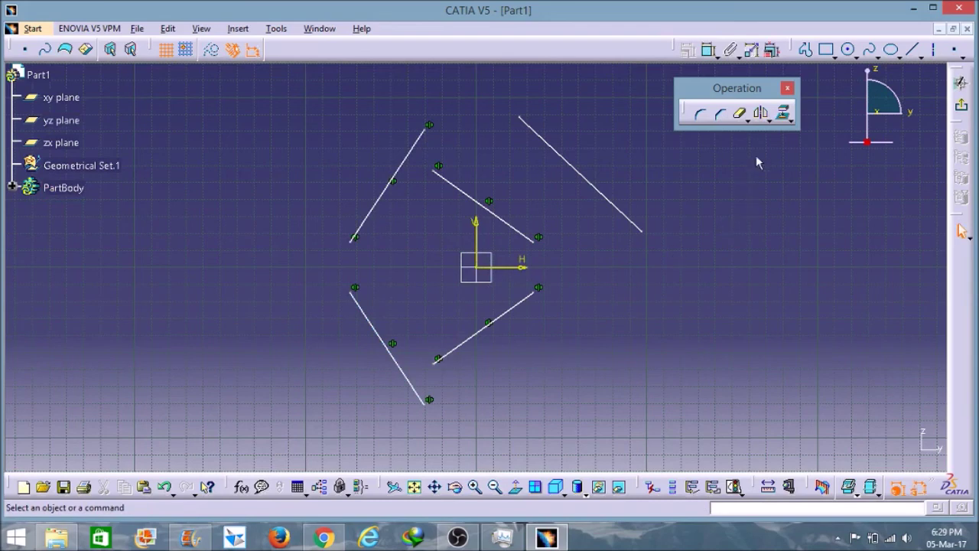
left_click(769, 120)
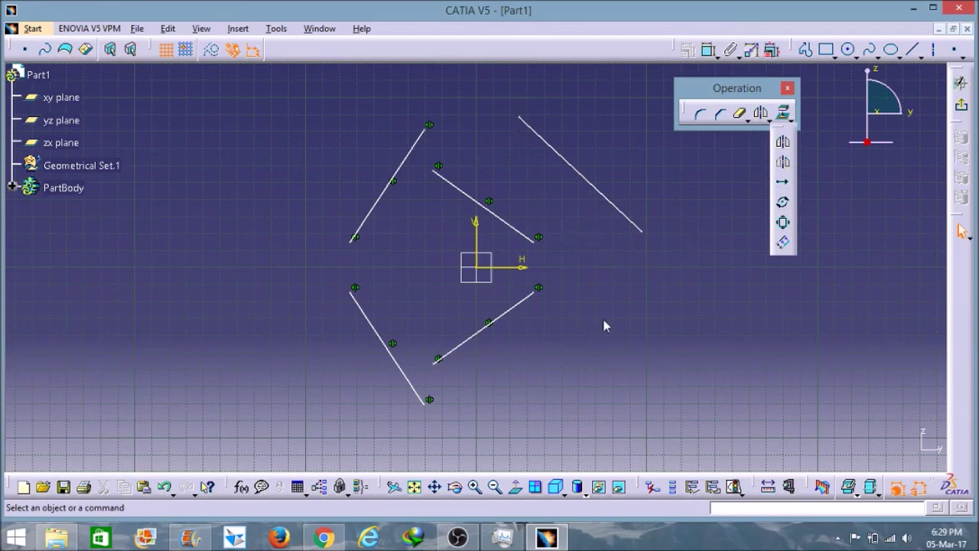
- Apply Symmetry to the upper-right line about the H axis, then dock the Operation toolbar
left_click(783, 164)
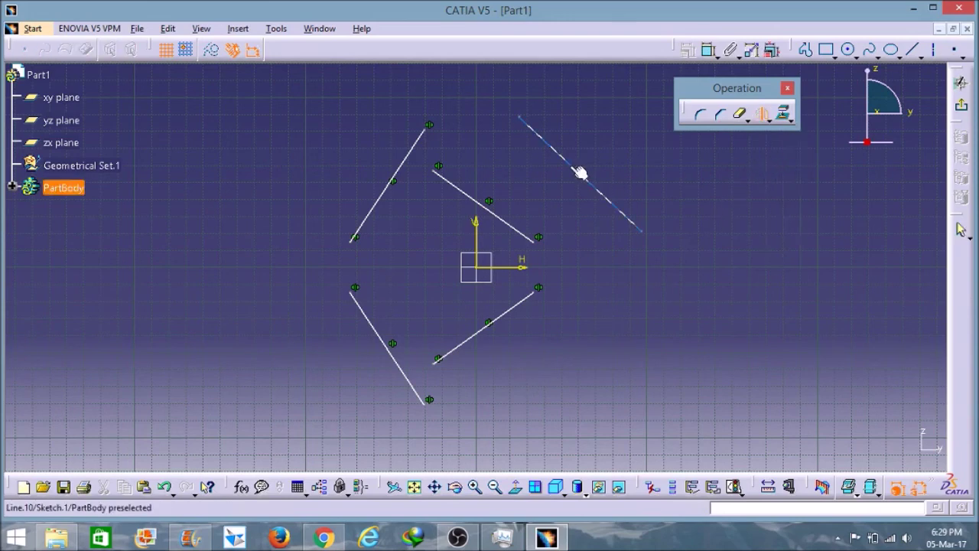
left_click(571, 168)
left_click(523, 267)
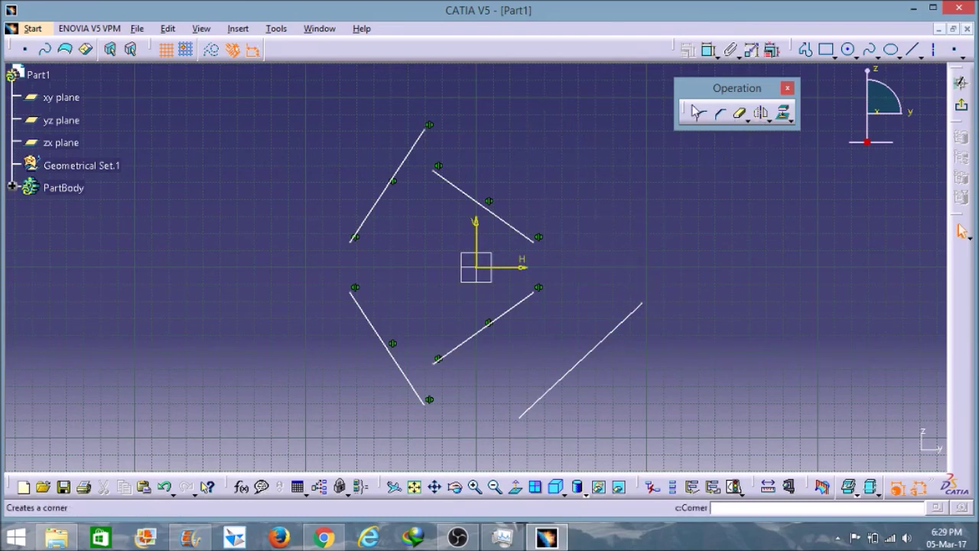
left_click_drag(671, 109, 548, 61)
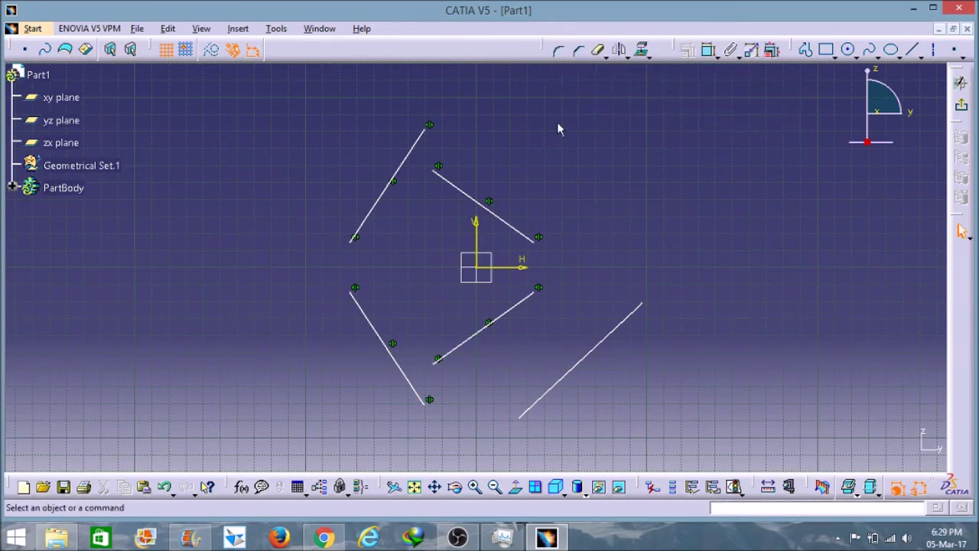